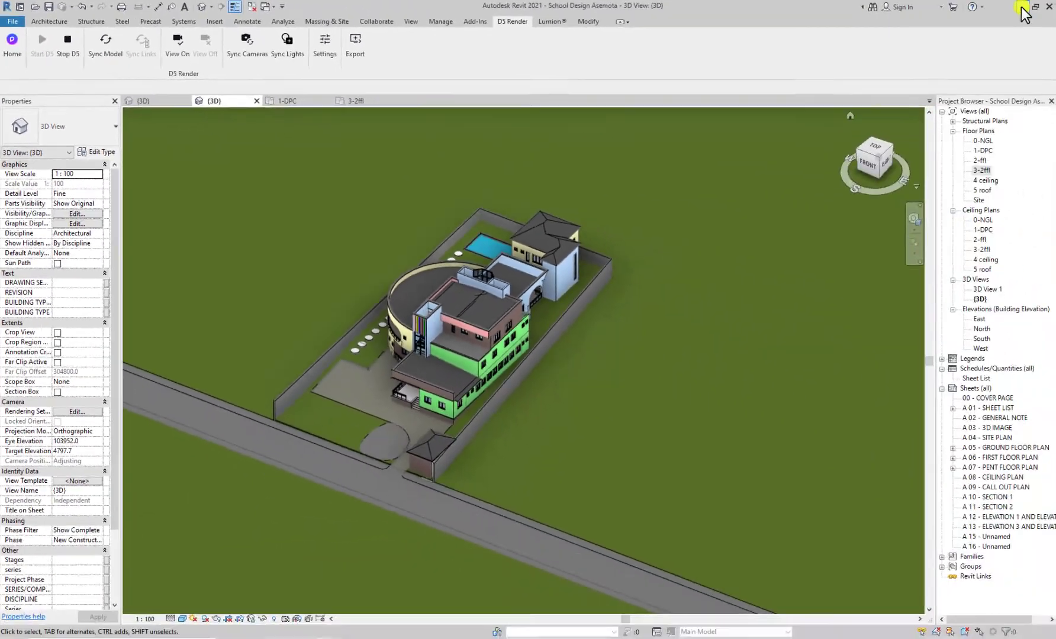
- Minimize Revit to bring the live D5 Render school scene to the front
{"action": "left_click", "coordinate": [1022, 7]}
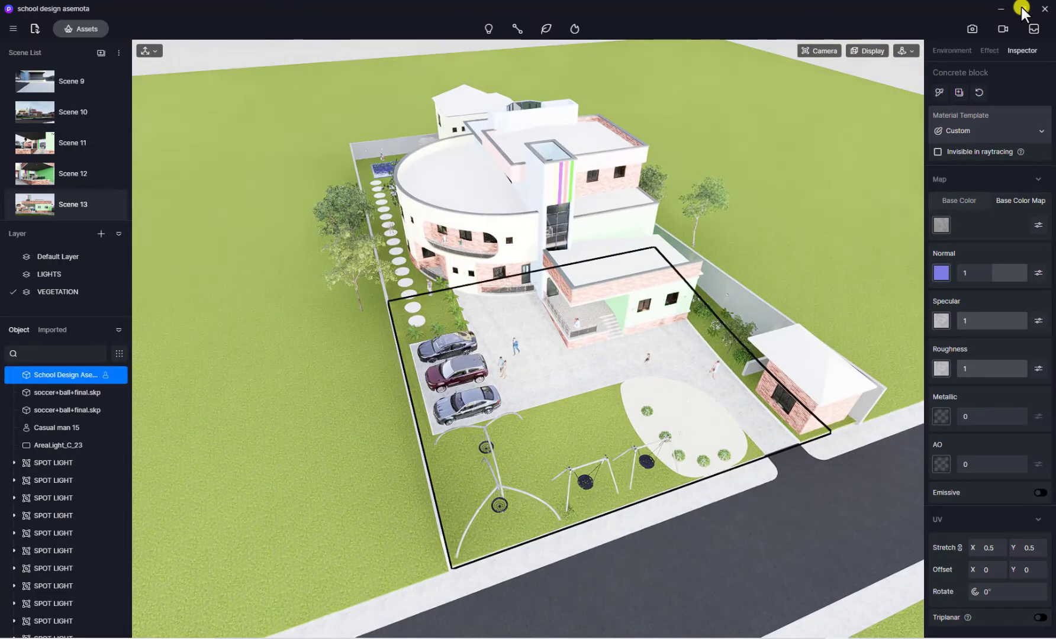
- Zoom toward the playground and orbit until the school's front facade faces the camera
{"action": "scroll", "coordinate": [644, 381], "scroll_direction": "up", "scroll_amount": 3}
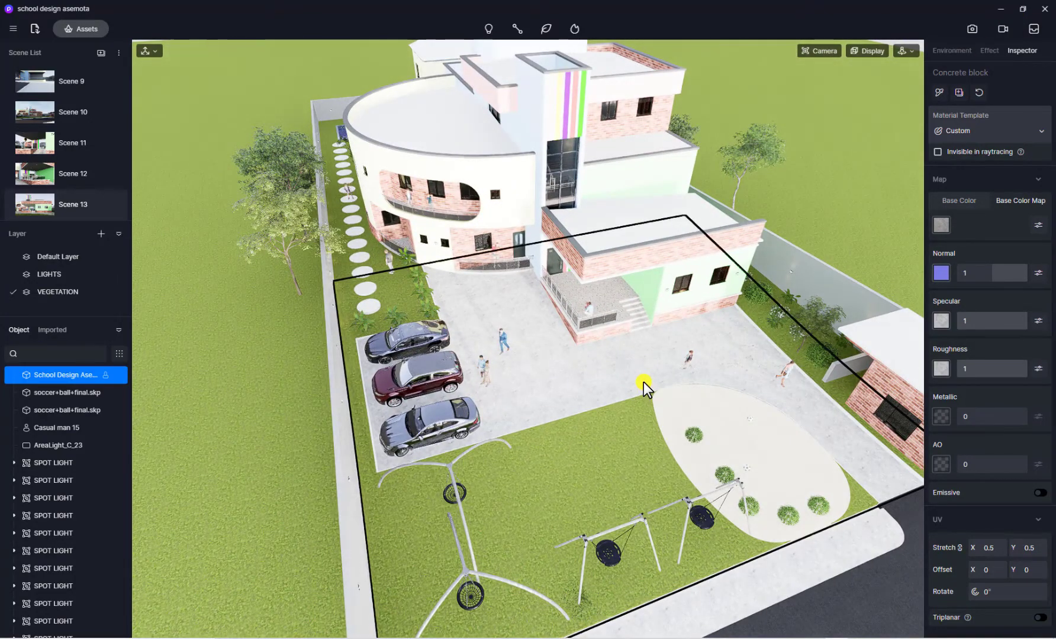
{"action": "scroll", "coordinate": [747, 403], "scroll_direction": "up", "scroll_amount": 3}
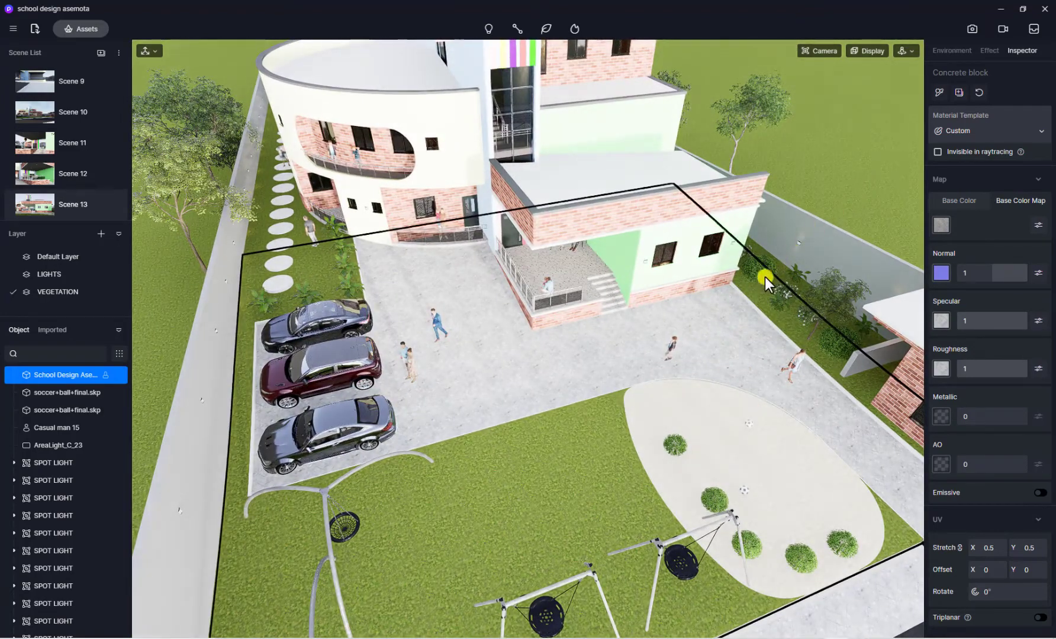
{"action": "scroll", "coordinate": [732, 435], "scroll_direction": "up", "scroll_amount": 5}
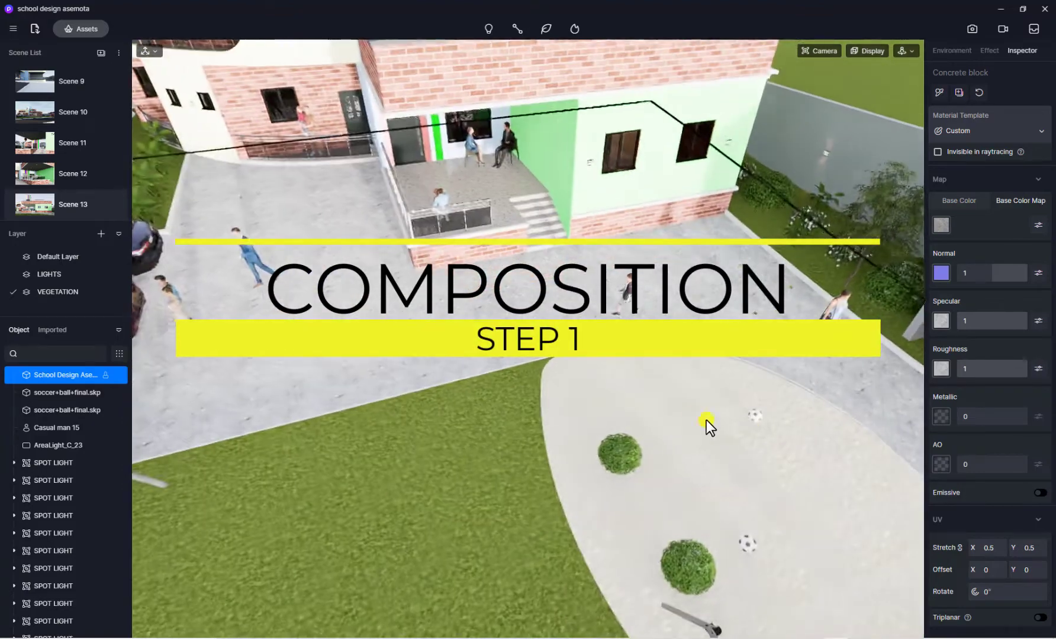
{"action": "right_click_drag", "start_coordinate": [706, 419], "coordinate": [170, 400]}
- Fly the camera forward and set the viewport navigation mode to Orbit
{"action": "key", "text": "w"}
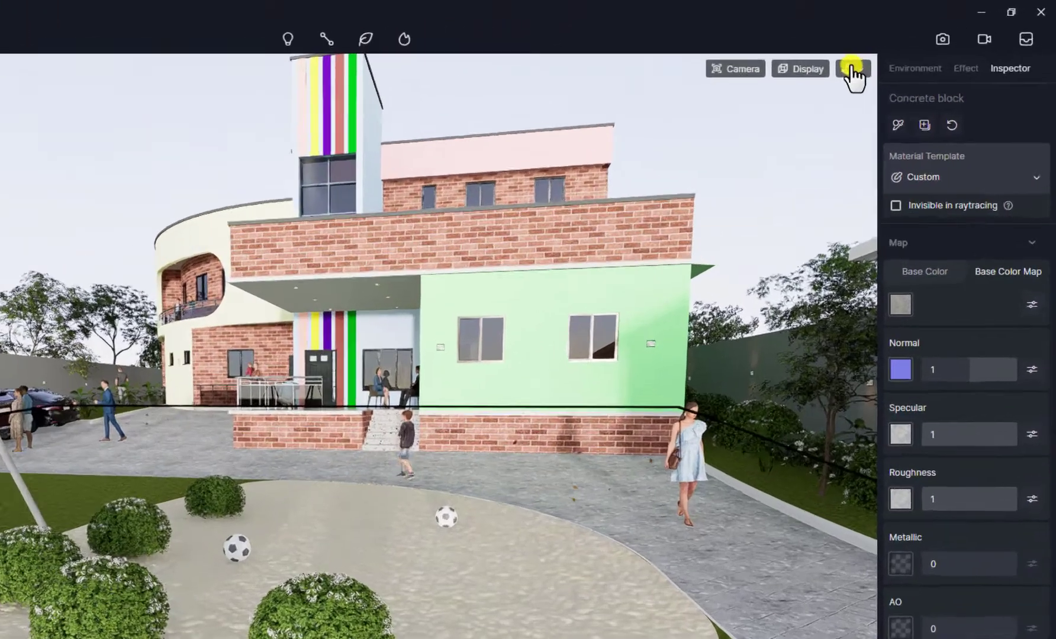
{"action": "left_click", "coordinate": [906, 50]}
{"action": "left_click", "coordinate": [882, 50]}
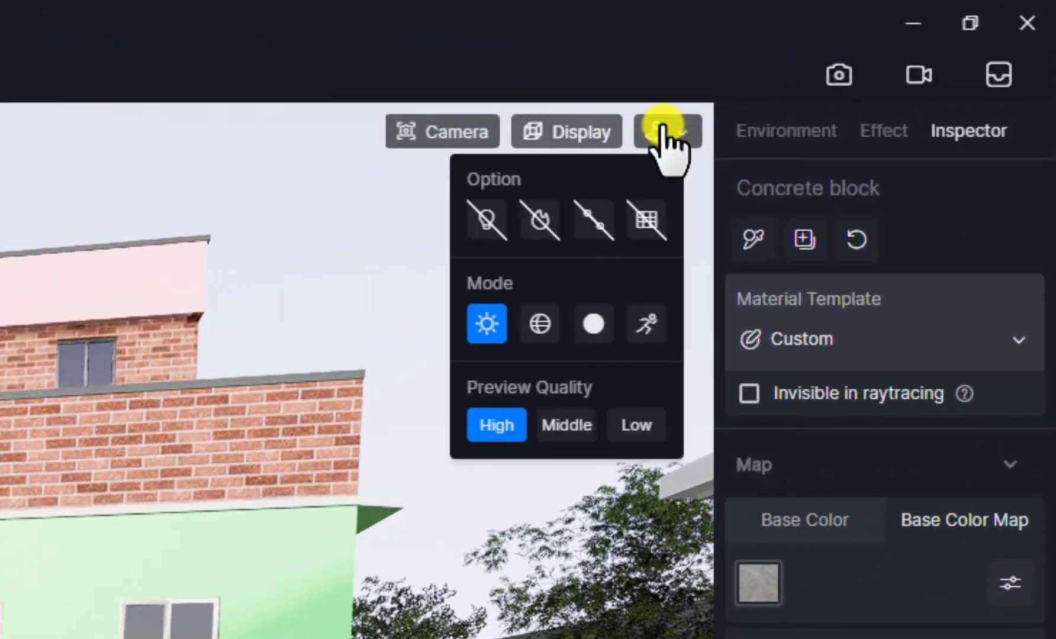
{"action": "left_click", "coordinate": [662, 129]}
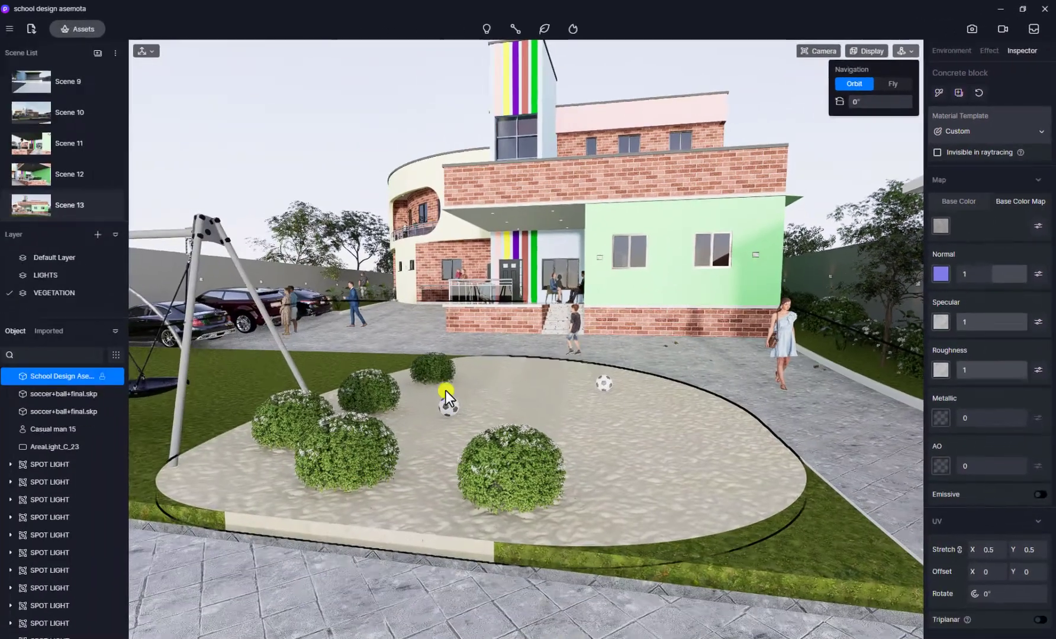
- Select the Beach sand oval and orbit the camera low toward the school front
{"action": "left_click", "coordinate": [653, 358]}
{"action": "scroll", "coordinate": [652, 359], "scroll_direction": "up", "scroll_amount": 5}
{"action": "right_click_drag", "start_coordinate": [652, 358], "coordinate": [725, 314]}
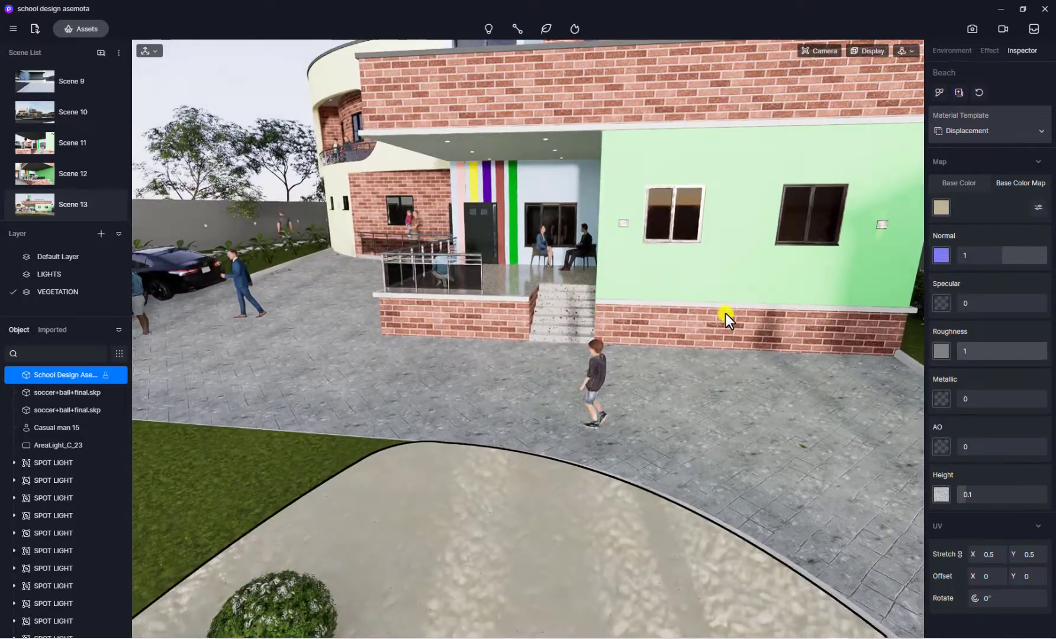
{"action": "right_click_drag", "start_coordinate": [662, 326], "coordinate": [577, 350]}
{"action": "key", "text": "w"}
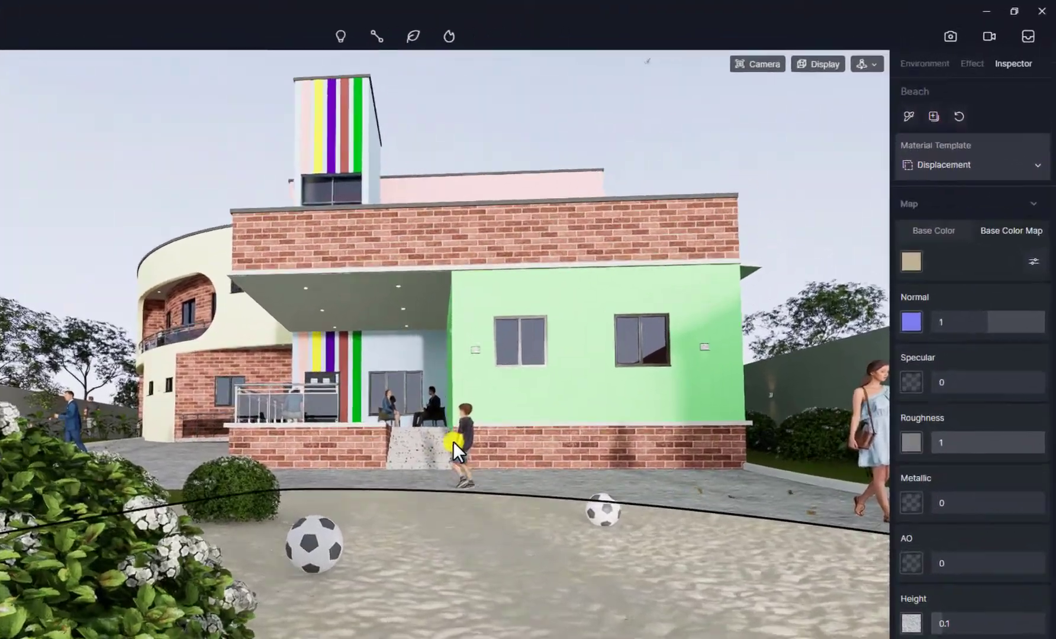
- Turn on the rule-of-thirds grid overlay in the Display options
{"action": "key", "text": "Escape"}
{"action": "left_click", "coordinate": [723, 86]}
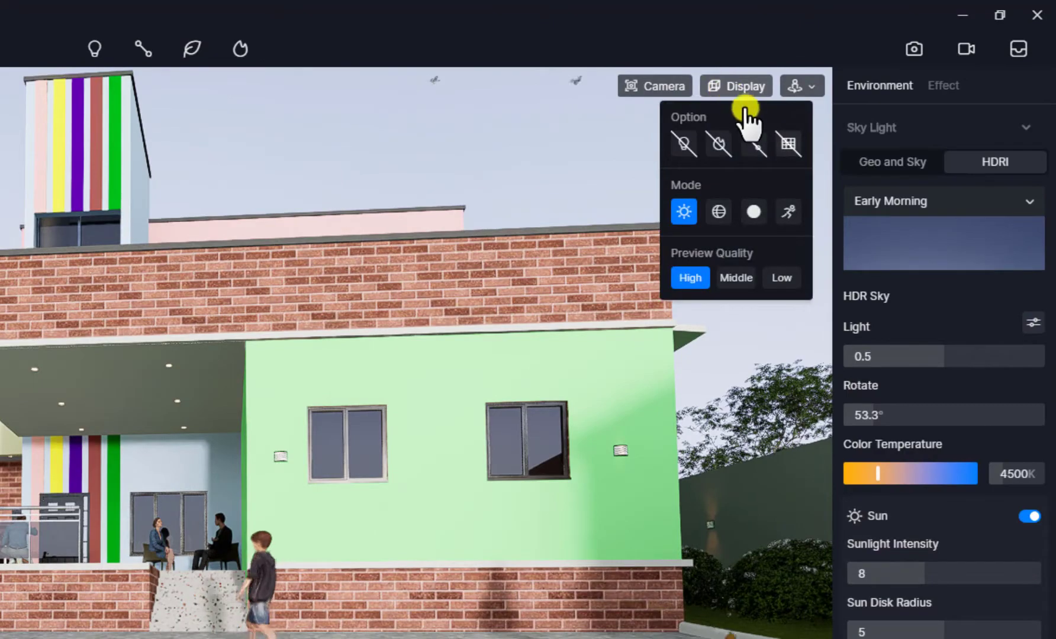
{"action": "left_click", "coordinate": [786, 143]}
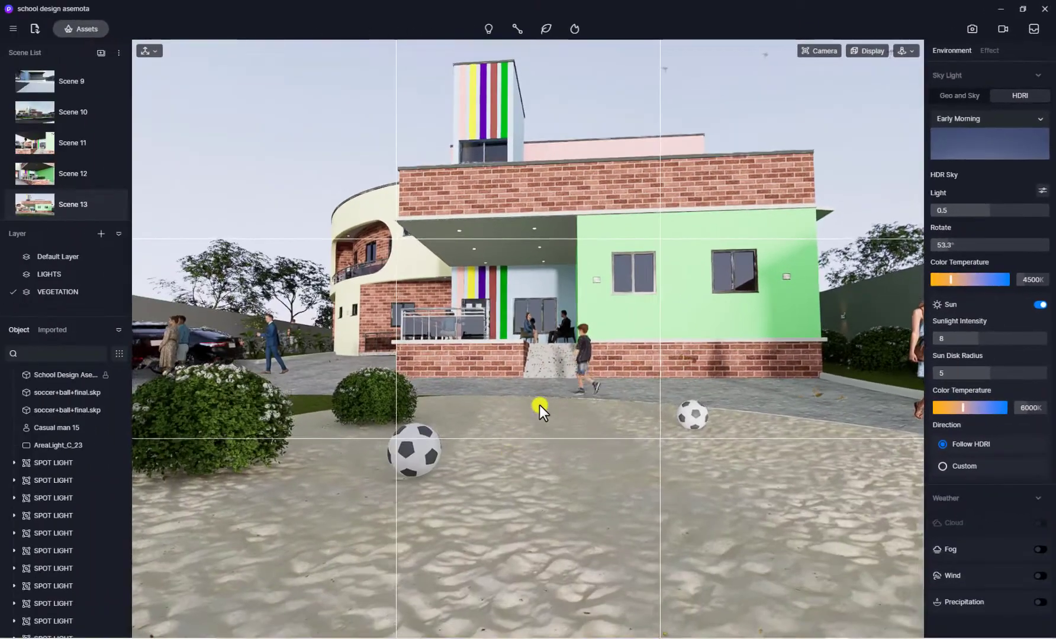
- Adjust the camera with W, S, D and A to center the school front behind the footballs
{"action": "key", "text": "w"}
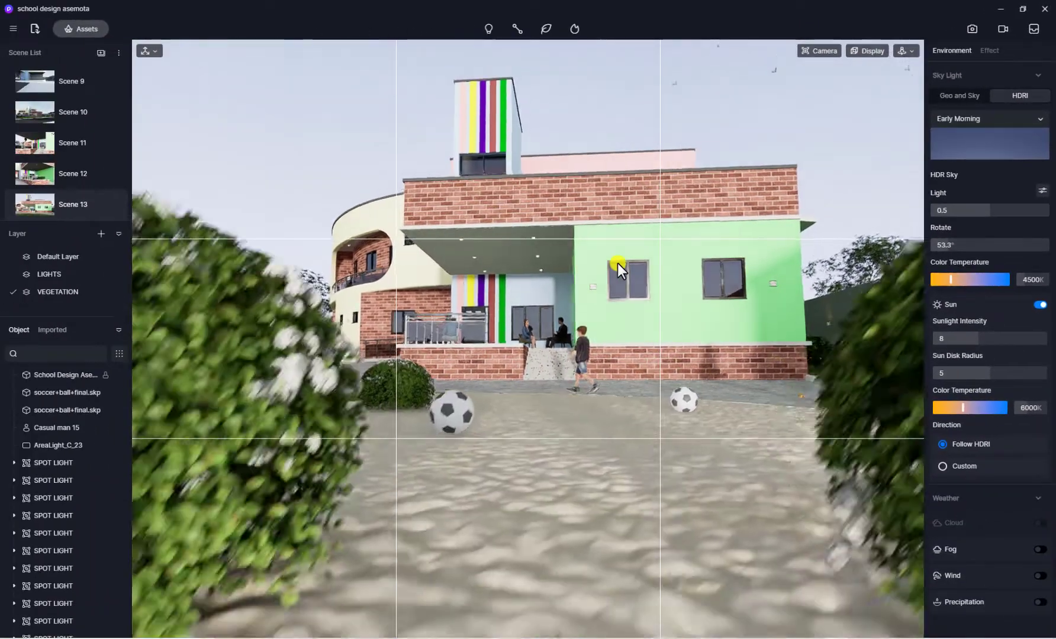
{"action": "key", "text": "s"}
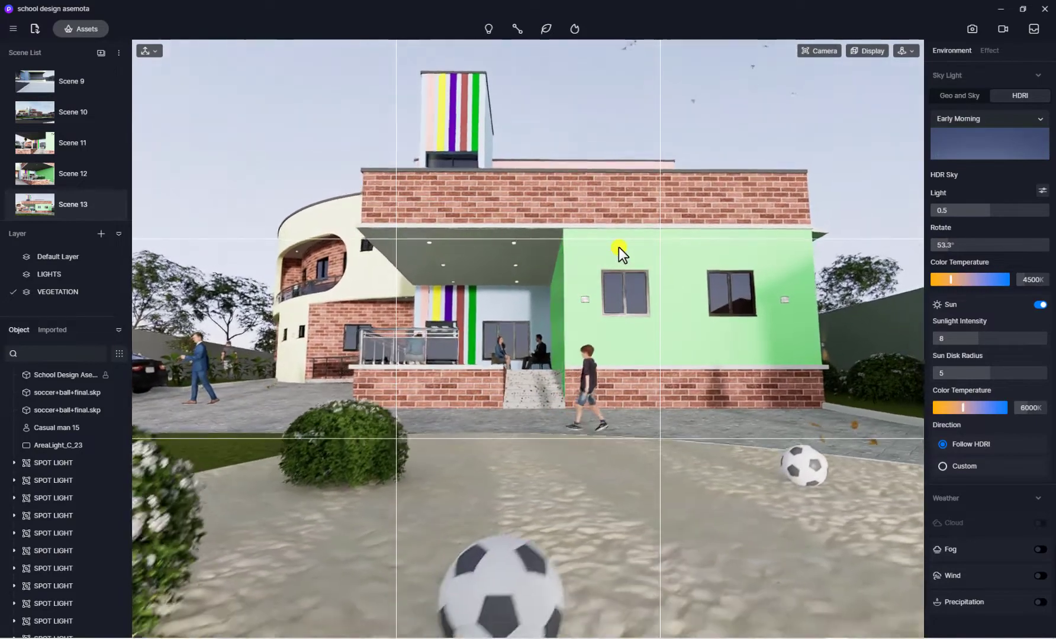
{"action": "key", "text": "d"}
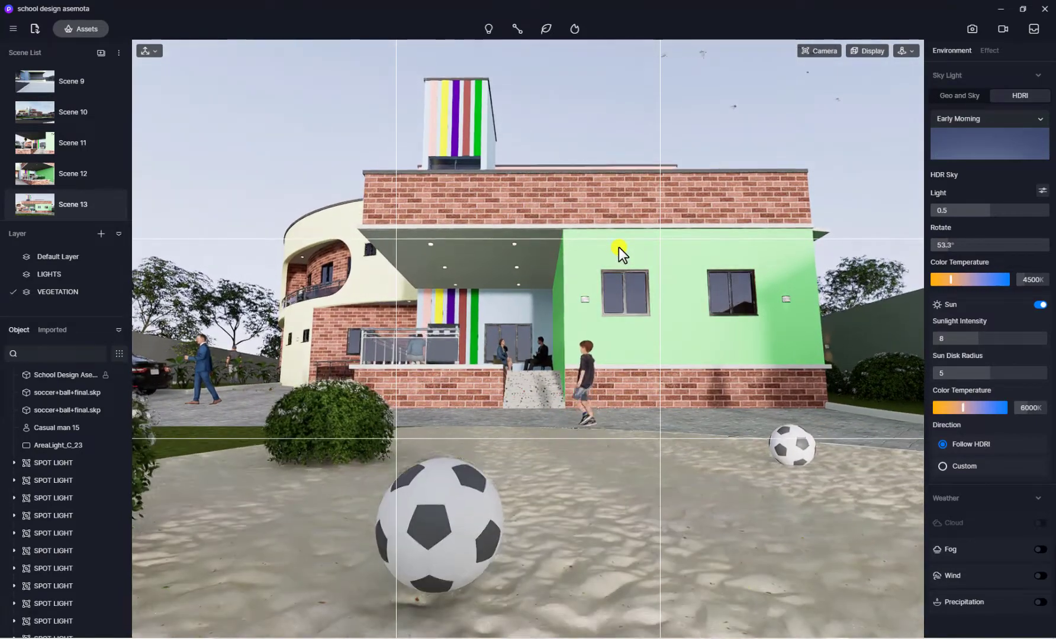
{"action": "key", "text": "a"}
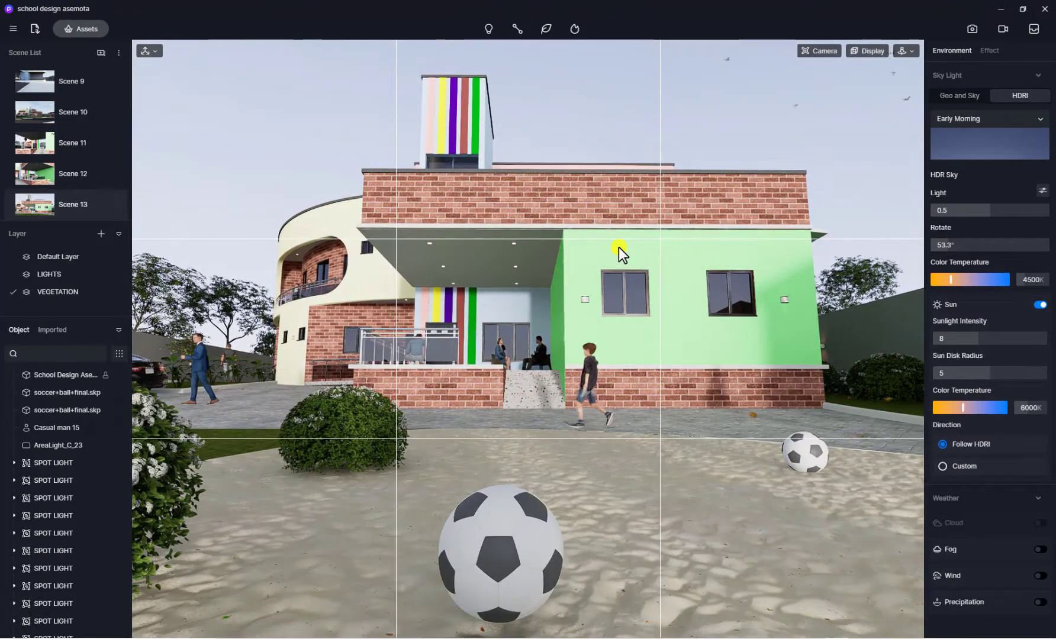
{"action": "key", "text": "w"}
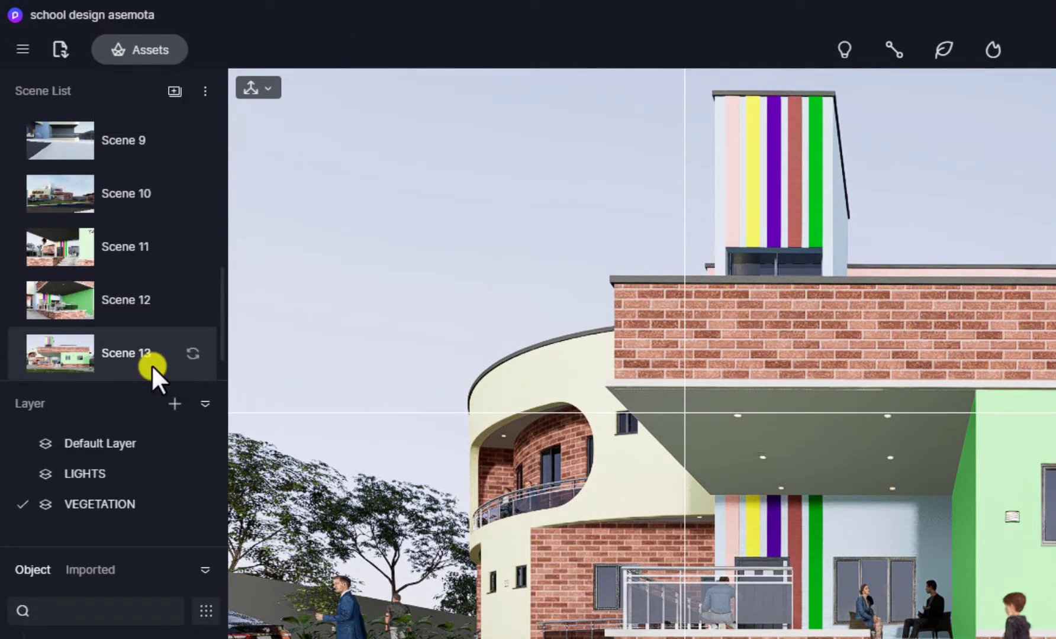
- Add Scene 14 from the current front view and select it
{"action": "left_click", "coordinate": [97, 357]}
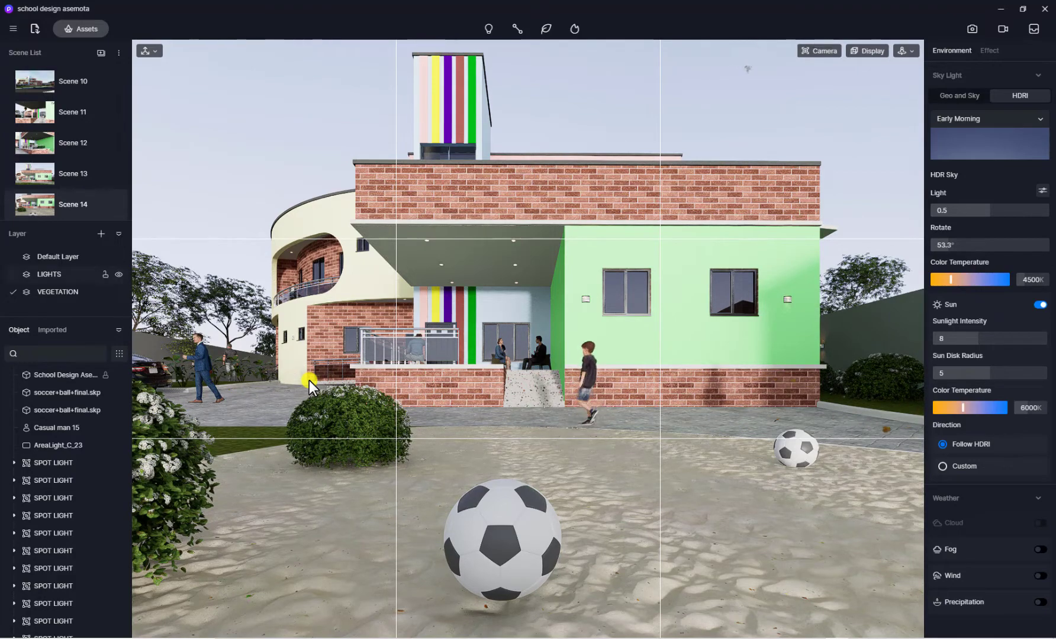
{"action": "left_click", "coordinate": [118, 292]}
{"action": "left_click", "coordinate": [116, 292]}
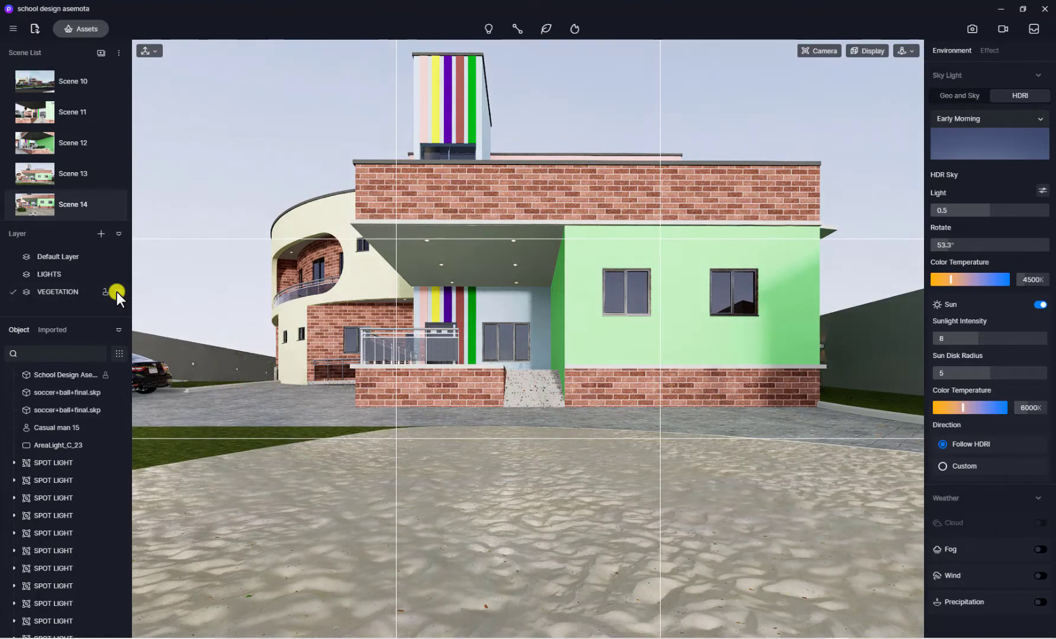
{"action": "left_click", "coordinate": [117, 275]}
{"action": "left_click", "coordinate": [117, 274]}
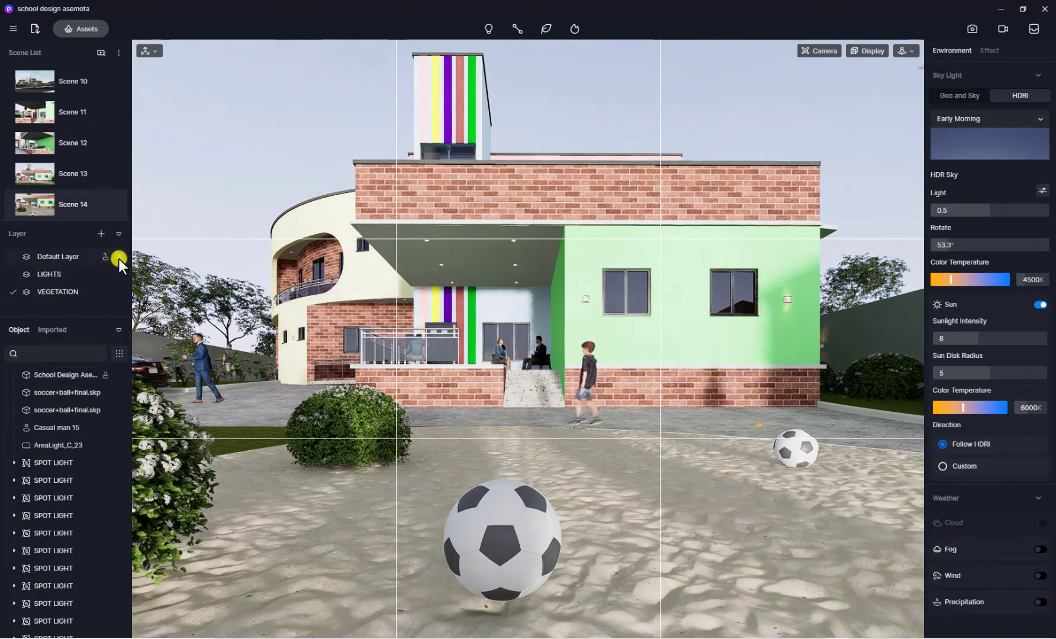
{"action": "left_click", "coordinate": [119, 257]}
{"action": "left_click", "coordinate": [119, 257]}
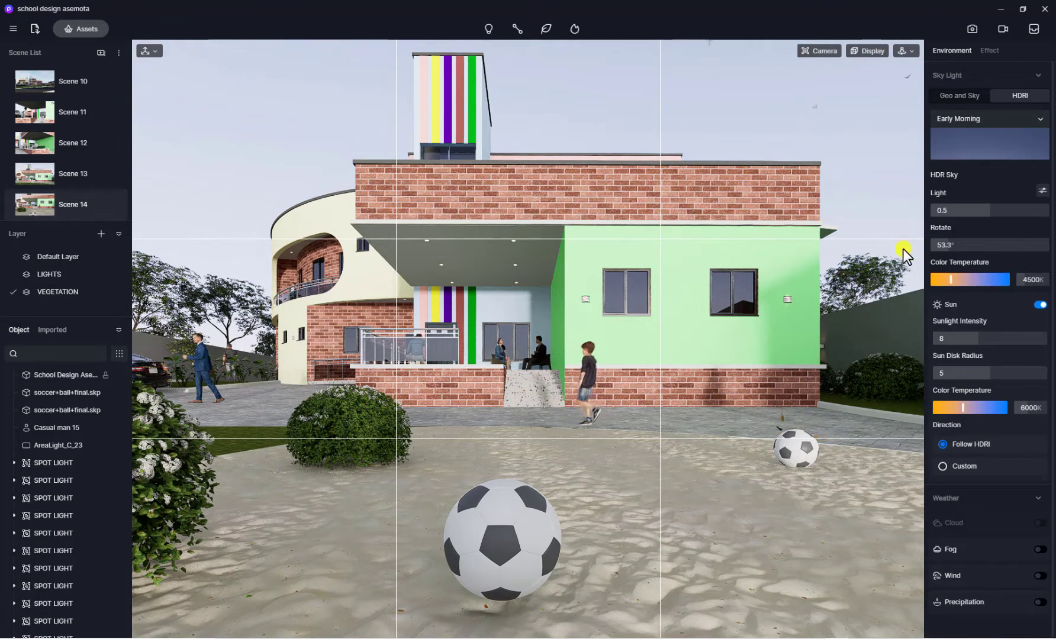
- Set sky light to 0, switch off the sun, and hide the LIGHTS and VEGETATION layers
{"action": "left_click_drag", "start_coordinate": [983, 211], "coordinate": [866, 216]}
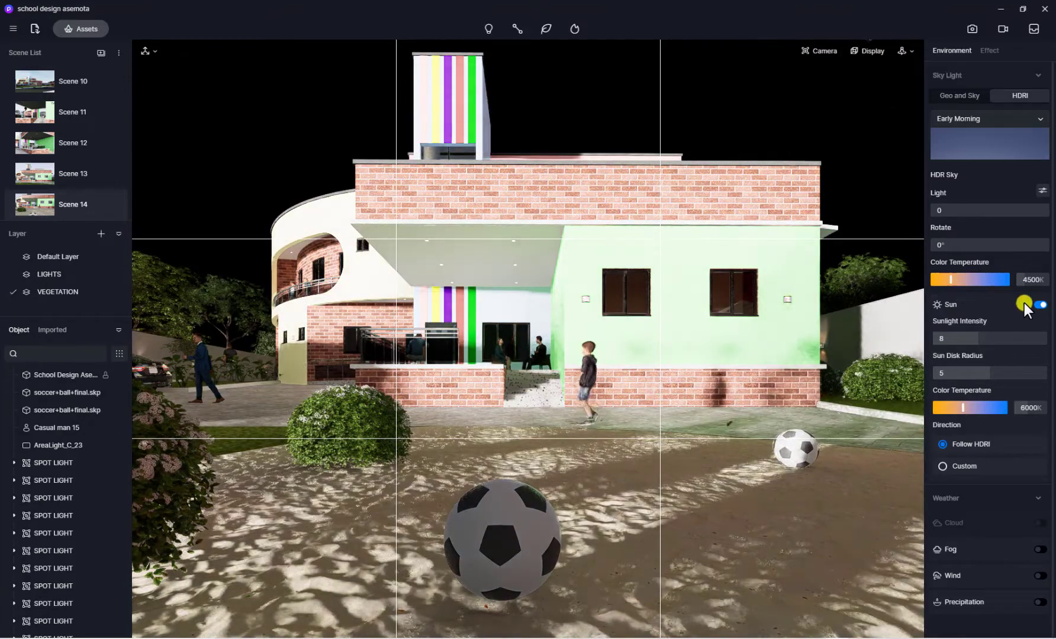
{"action": "left_click", "coordinate": [1040, 305]}
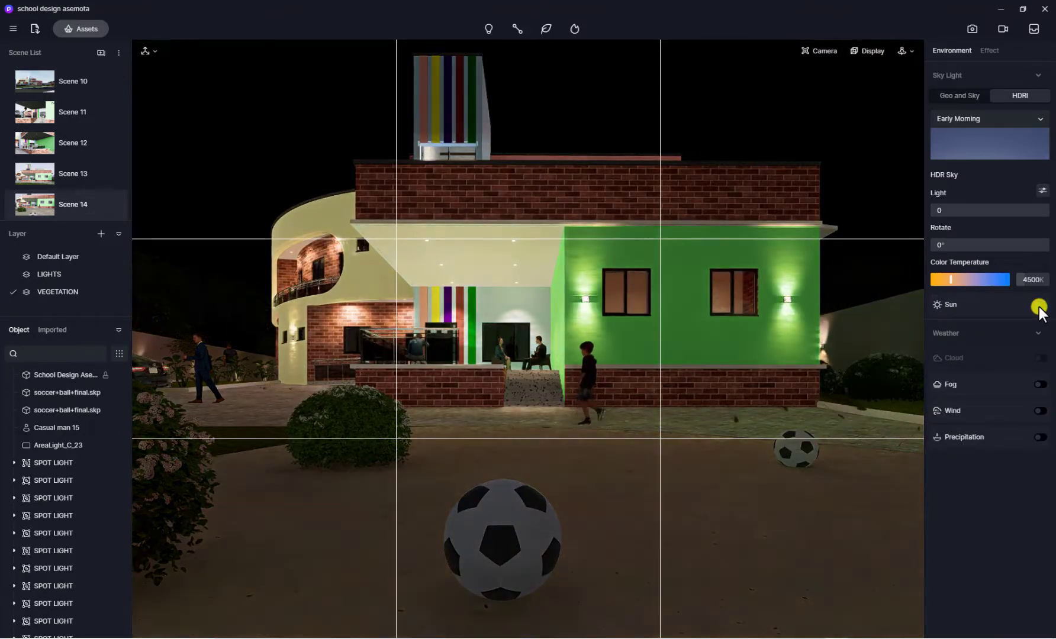
{"action": "left_click", "coordinate": [117, 275]}
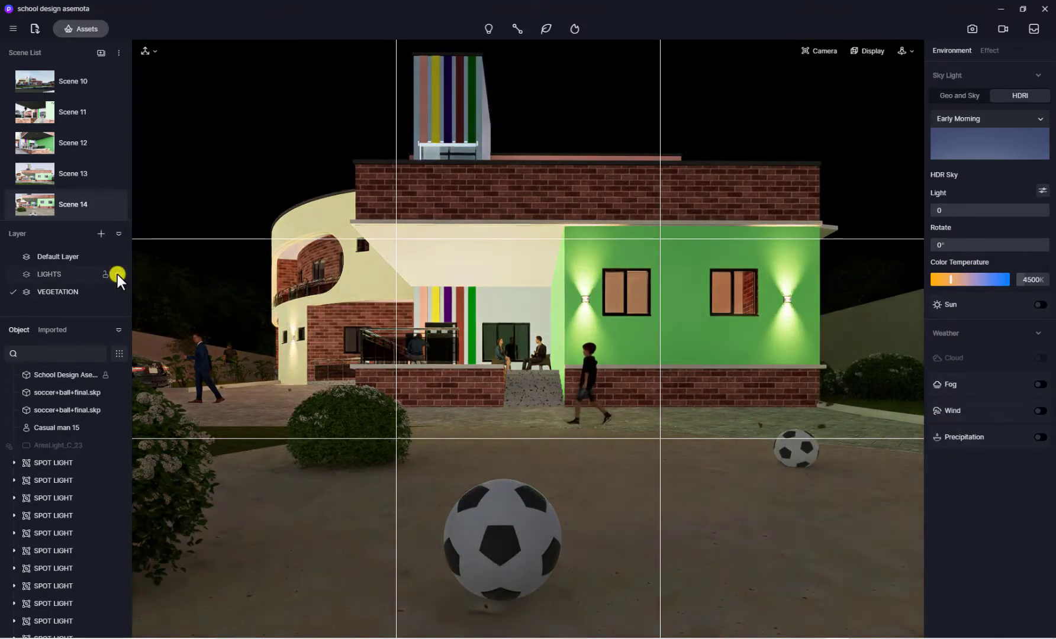
{"action": "left_click", "coordinate": [118, 292]}
- Turn off automatic exposure in the Effect settings
{"action": "left_click", "coordinate": [990, 51]}
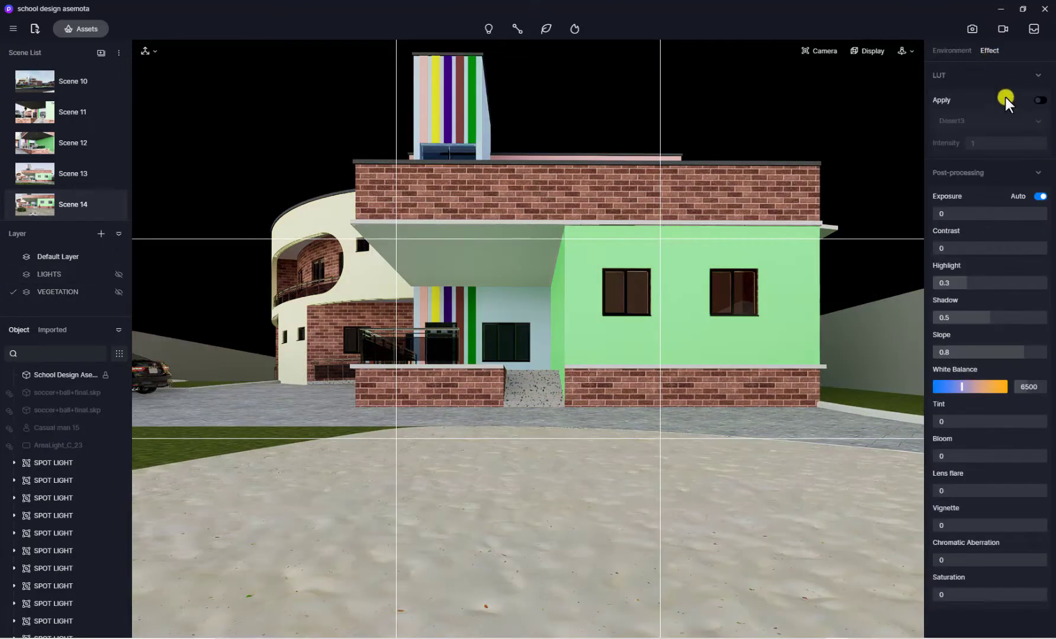
{"action": "left_click", "coordinate": [1038, 199]}
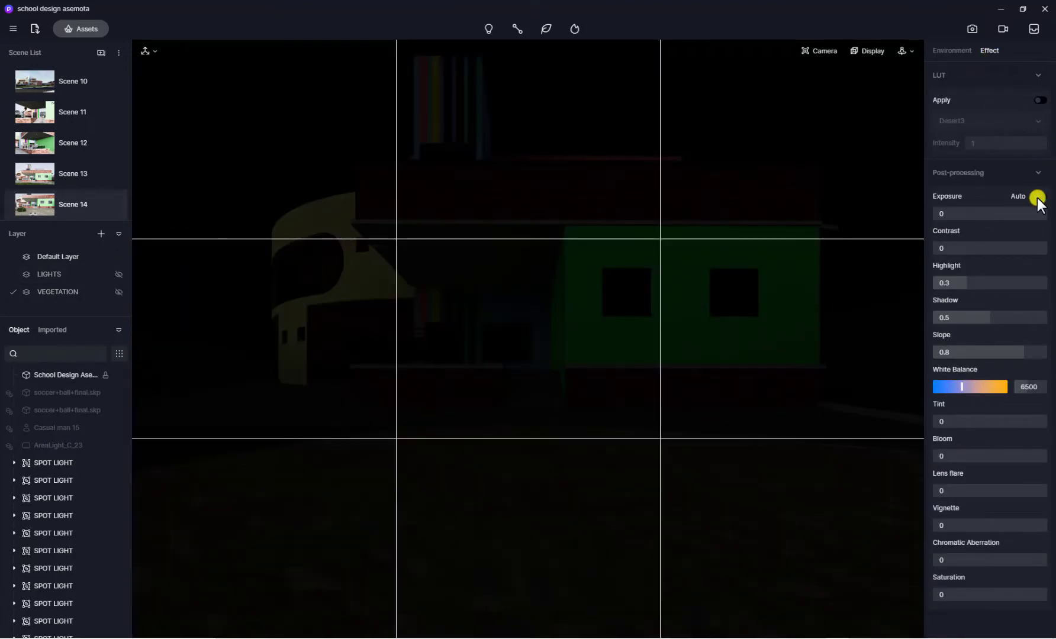
{"action": "left_click", "coordinate": [965, 53]}
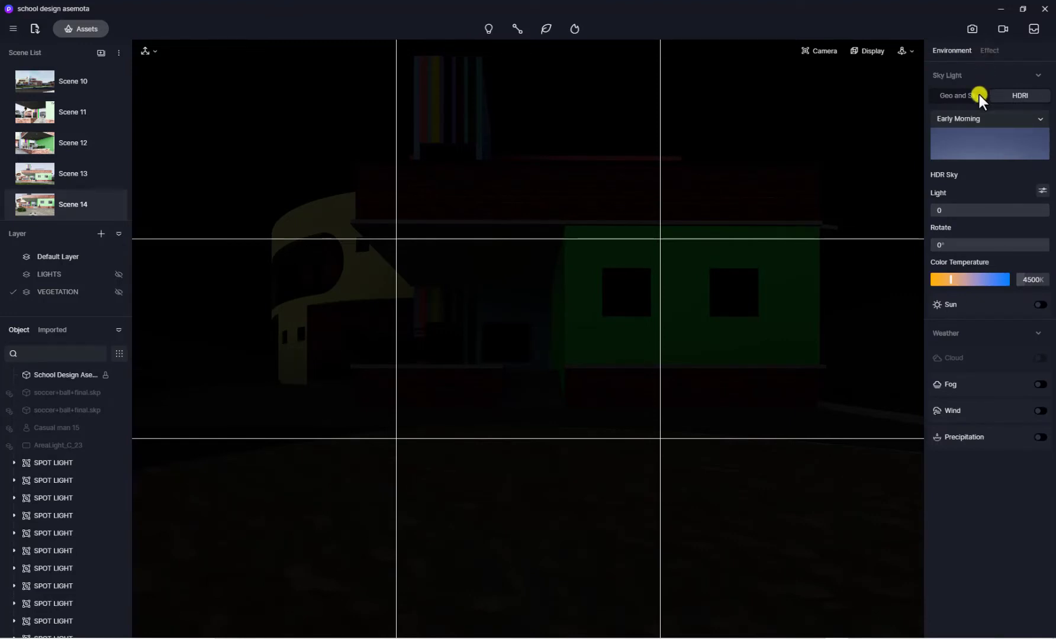
{"action": "left_click", "coordinate": [994, 50]}
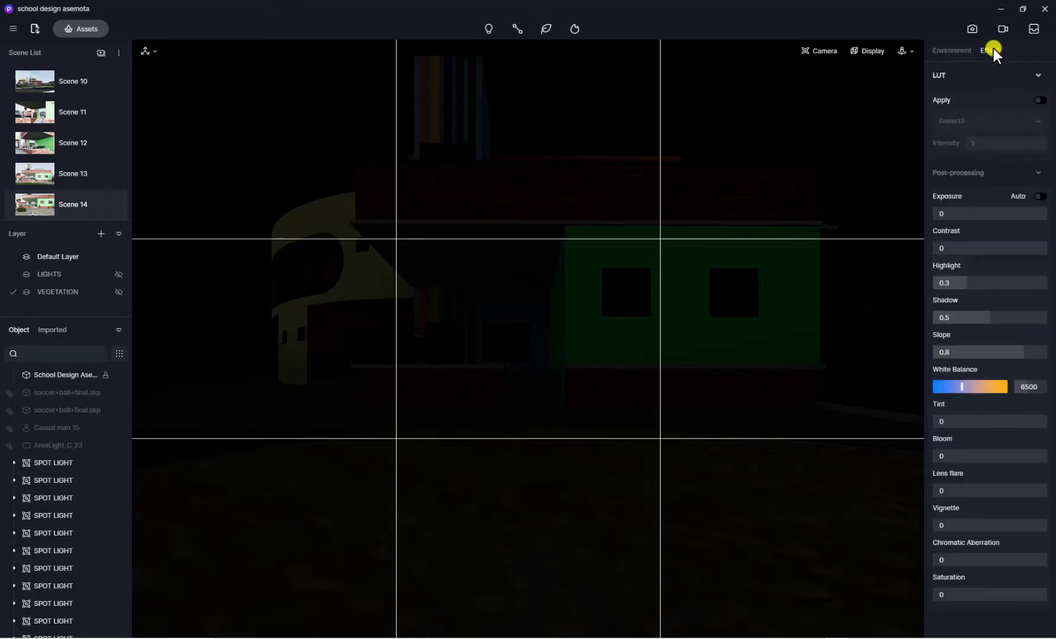
{"action": "left_click", "coordinate": [949, 51]}
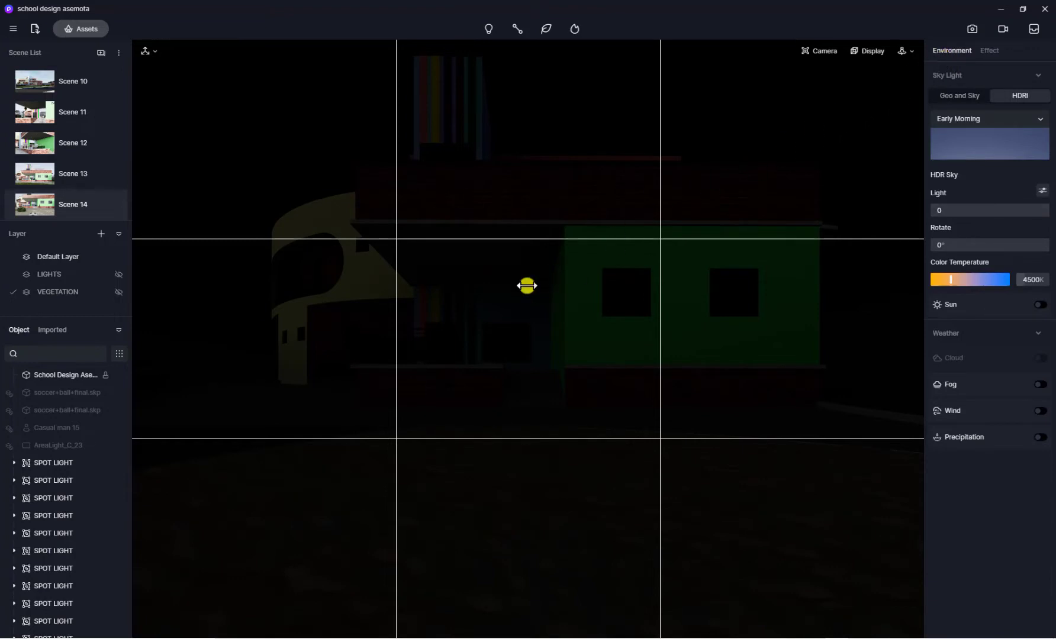
- Keep LIGHTS hidden and switch Sky Light from HDRI to Geo and Sky at 04:00 PM
{"action": "left_click", "coordinate": [119, 272]}
{"action": "left_click", "coordinate": [119, 276]}
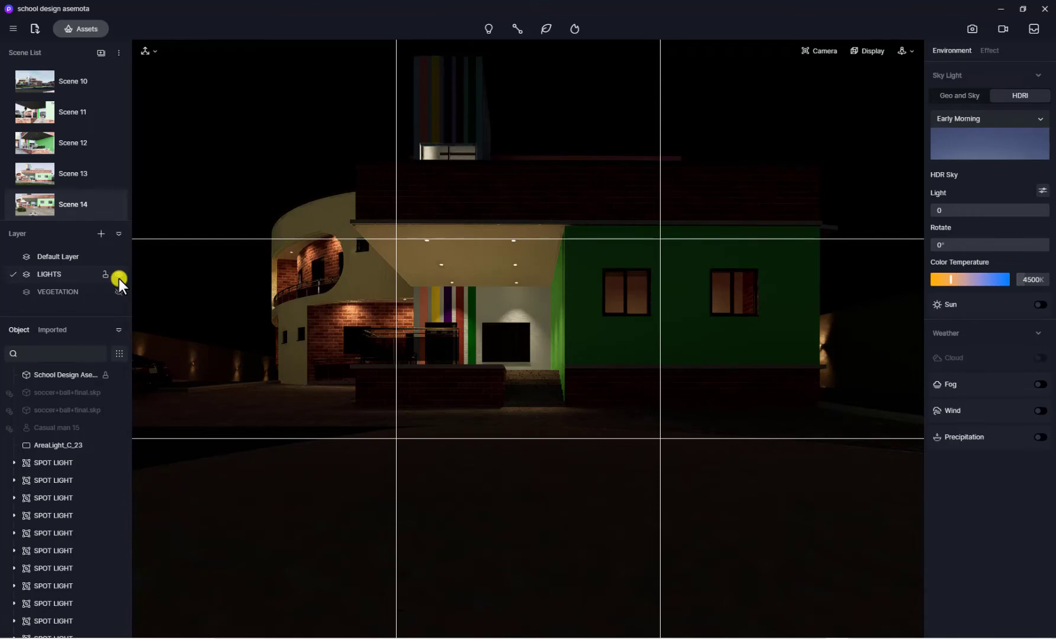
{"action": "left_click", "coordinate": [119, 274]}
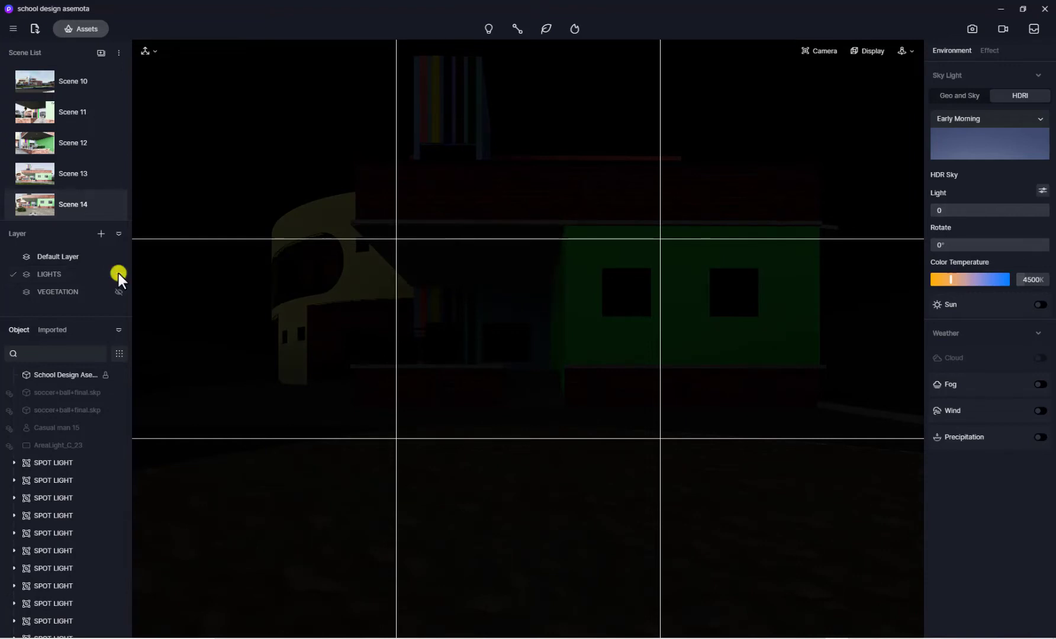
{"action": "left_click", "coordinate": [937, 98]}
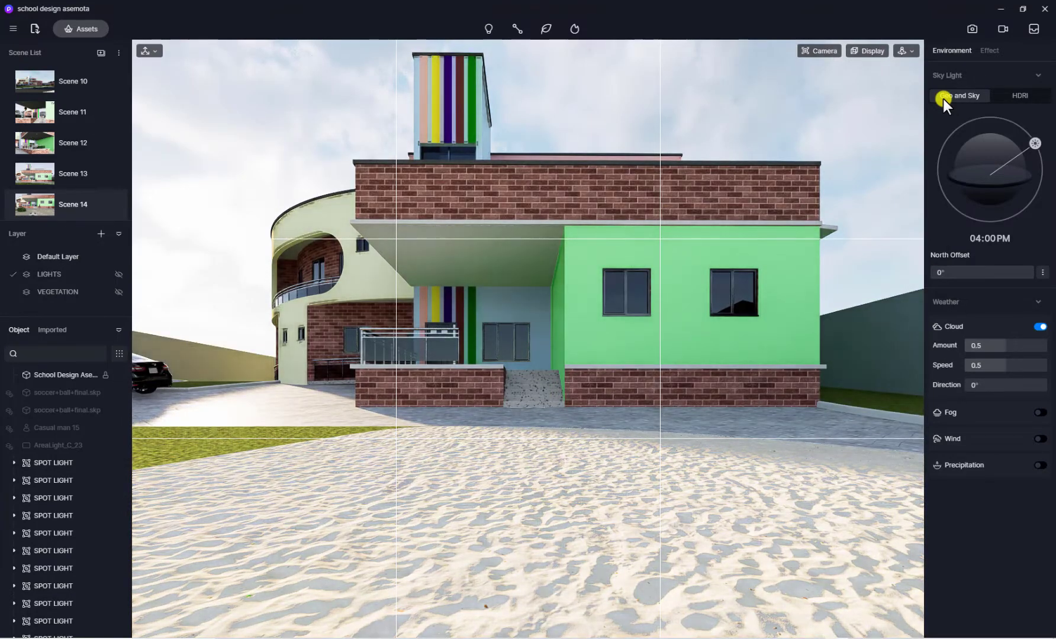
- Set the sun to 03:59 PM with 7.7° North Offset, and clouds to 0.19 at 237.6 direction
{"action": "left_click", "coordinate": [1013, 102]}
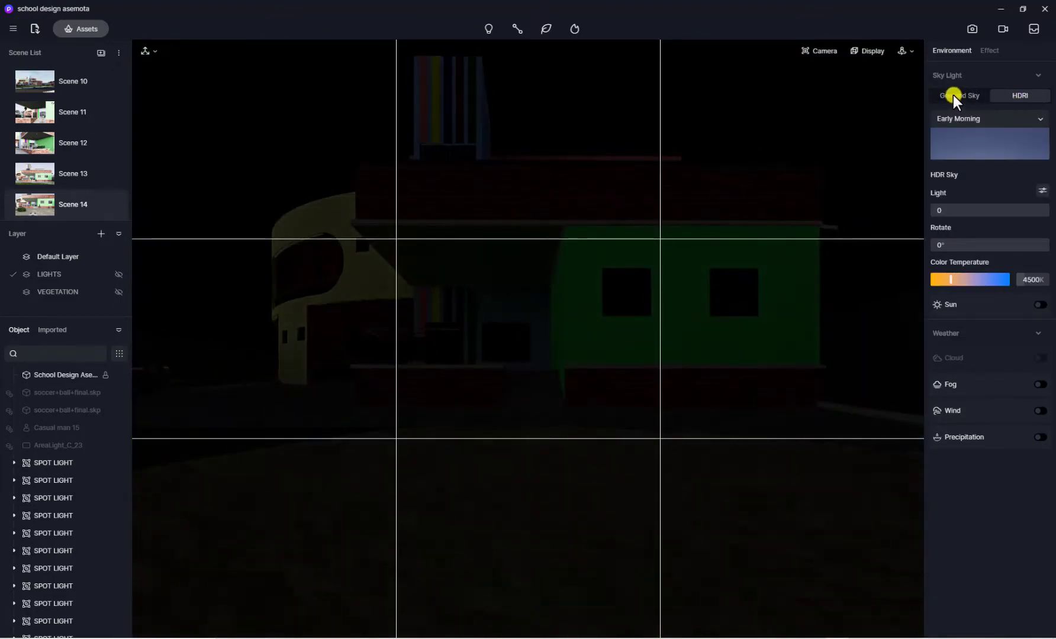
{"action": "left_click", "coordinate": [952, 95]}
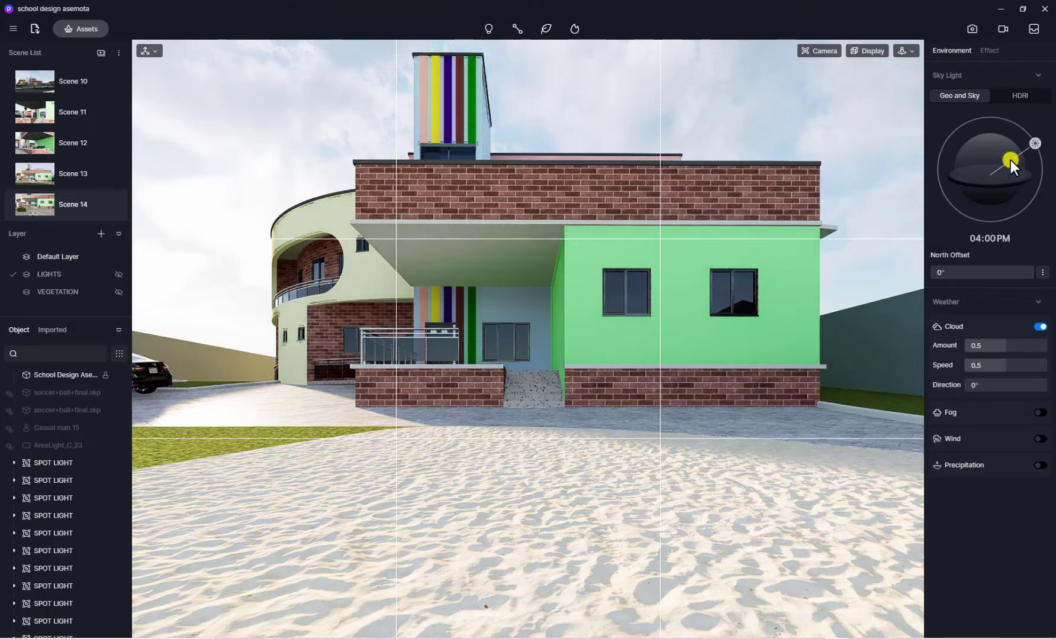
{"action": "mouse_move", "coordinate": [1034, 147]}
{"action": "left_mouse_down"}
{"action": "mouse_move", "coordinate": [998, 130]}
{"action": "mouse_move", "coordinate": [956, 140]}
{"action": "mouse_move", "coordinate": [943, 174]}
{"action": "mouse_move", "coordinate": [967, 140]}
{"action": "mouse_move", "coordinate": [1017, 155]}
{"action": "left_mouse_up"}
{"action": "left_click_drag", "start_coordinate": [935, 271], "coordinate": [983, 270]}
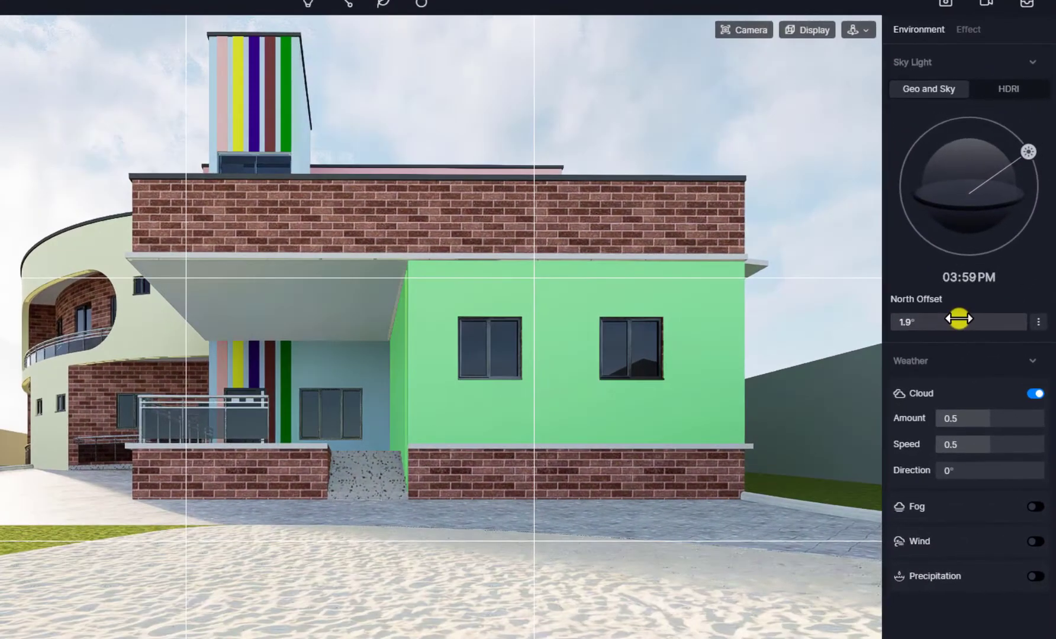
{"action": "left_click_drag", "start_coordinate": [959, 319], "coordinate": [960, 323]}
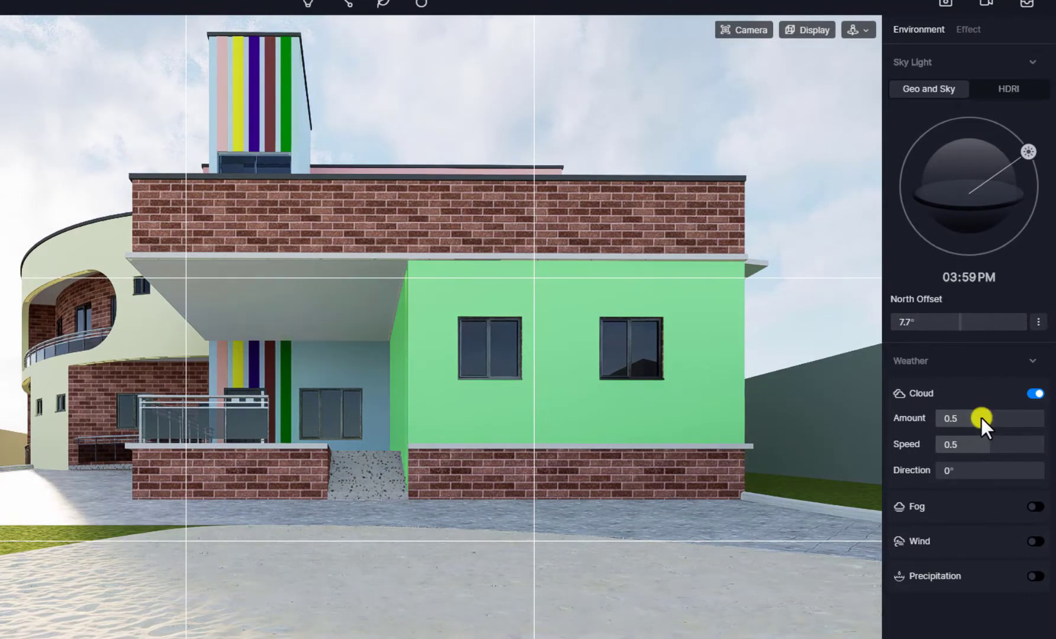
{"action": "left_click_drag", "start_coordinate": [981, 418], "coordinate": [952, 415]}
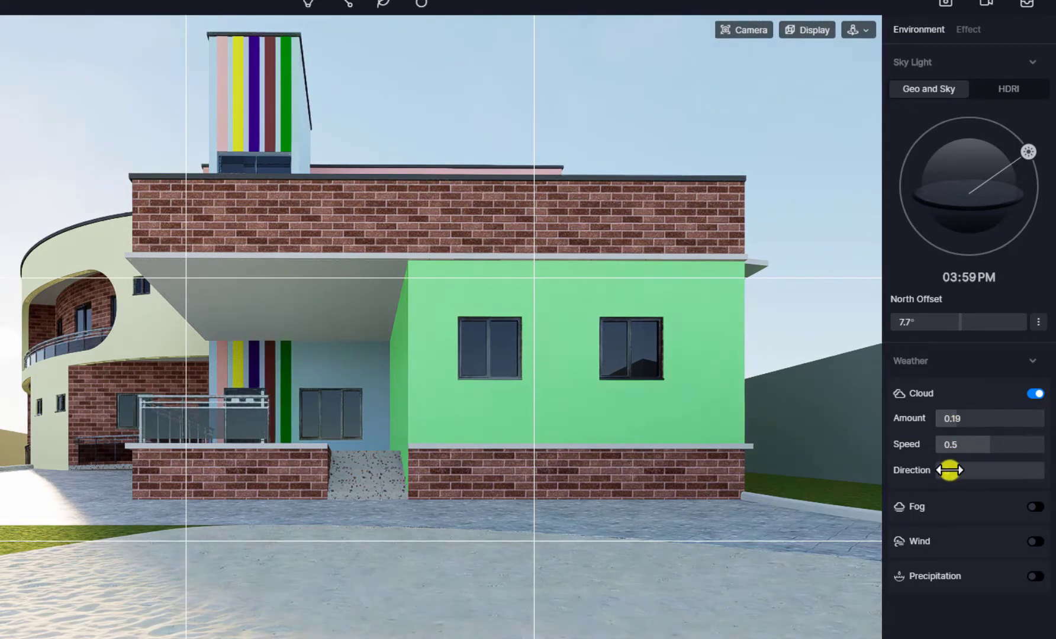
{"action": "left_click_drag", "start_coordinate": [950, 469], "coordinate": [1044, 469]}
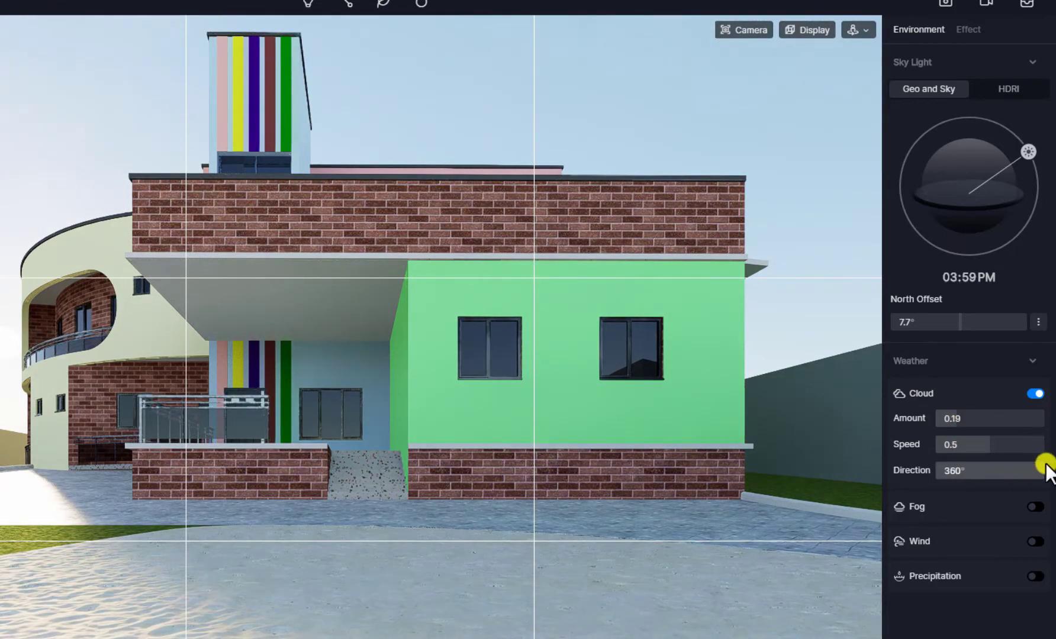
- Set cloud direction to 112.8°, enable fog, and set its density to 0.44
{"action": "left_click", "coordinate": [969, 470]}
{"action": "left_click", "coordinate": [1035, 507]}
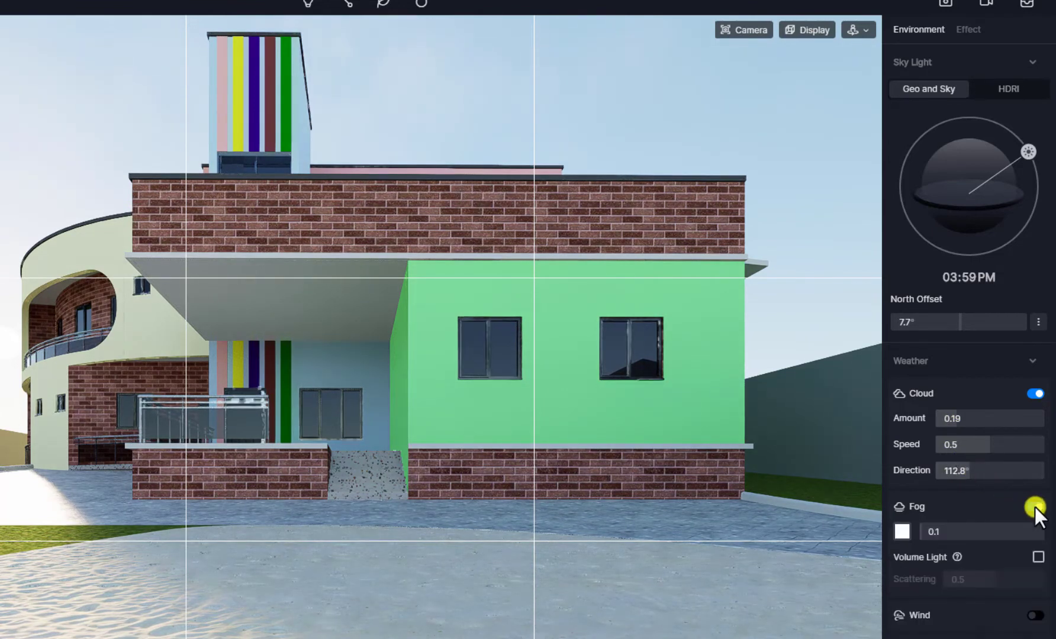
{"action": "left_click", "coordinate": [902, 531]}
{"action": "left_click_drag", "start_coordinate": [932, 619], "coordinate": [920, 622]}
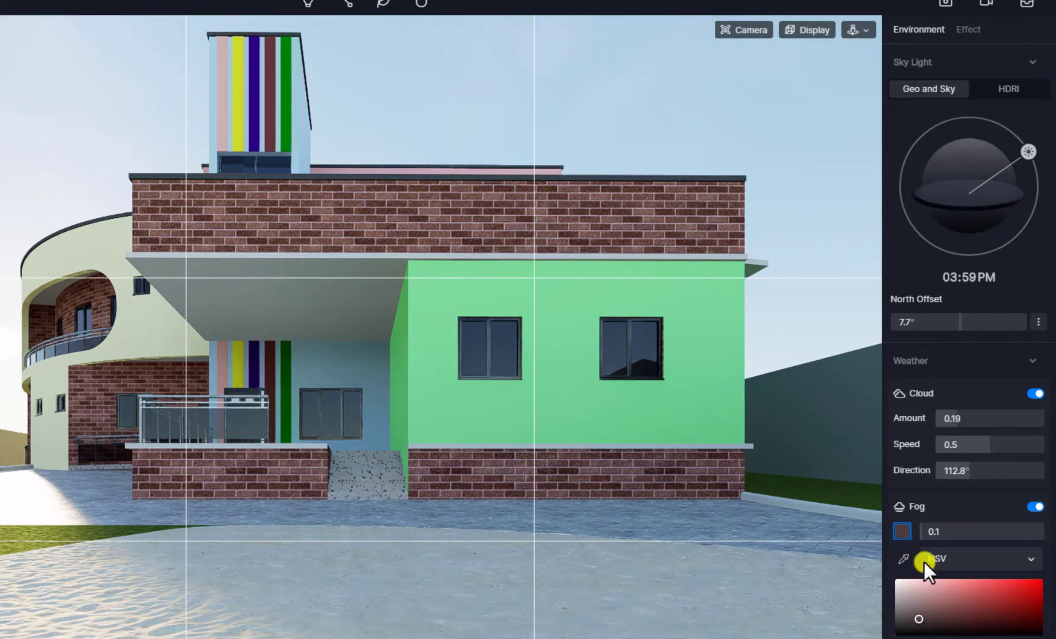
{"action": "left_click", "coordinate": [932, 533]}
{"action": "left_click_drag", "start_coordinate": [943, 533], "coordinate": [1034, 534]}
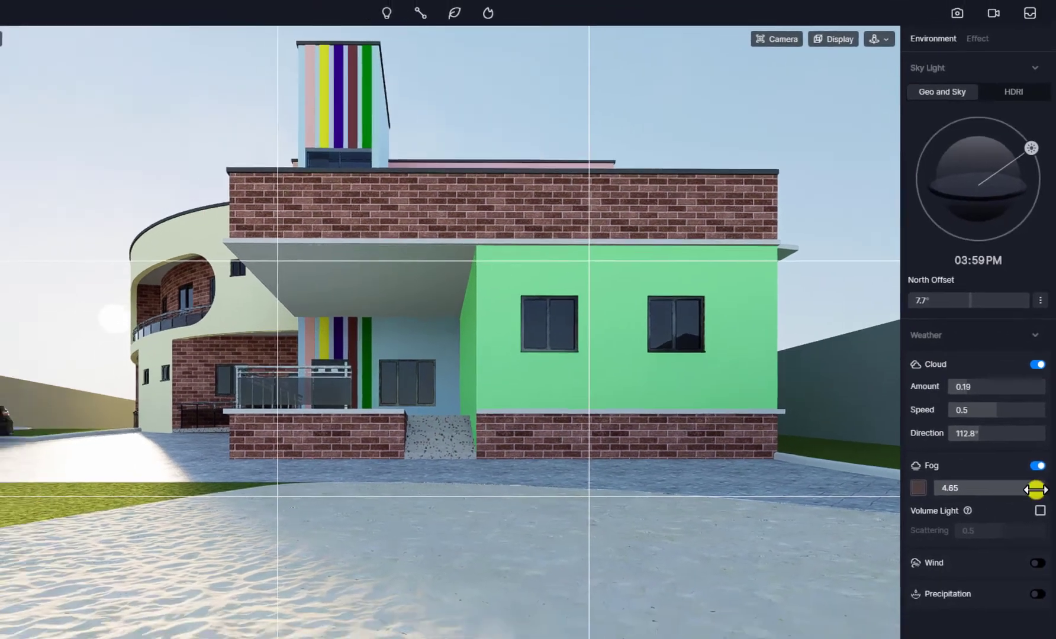
{"action": "left_click_drag", "start_coordinate": [1035, 489], "coordinate": [918, 493]}
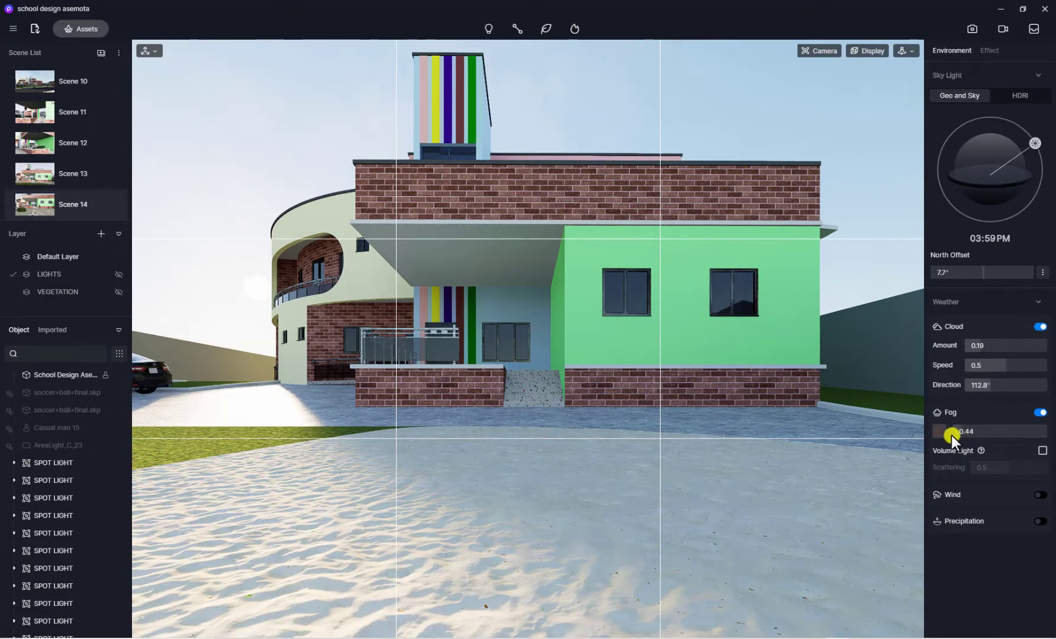
- Tint the fog blue with HSV 201, 70, 60
{"action": "left_click", "coordinate": [940, 433]}
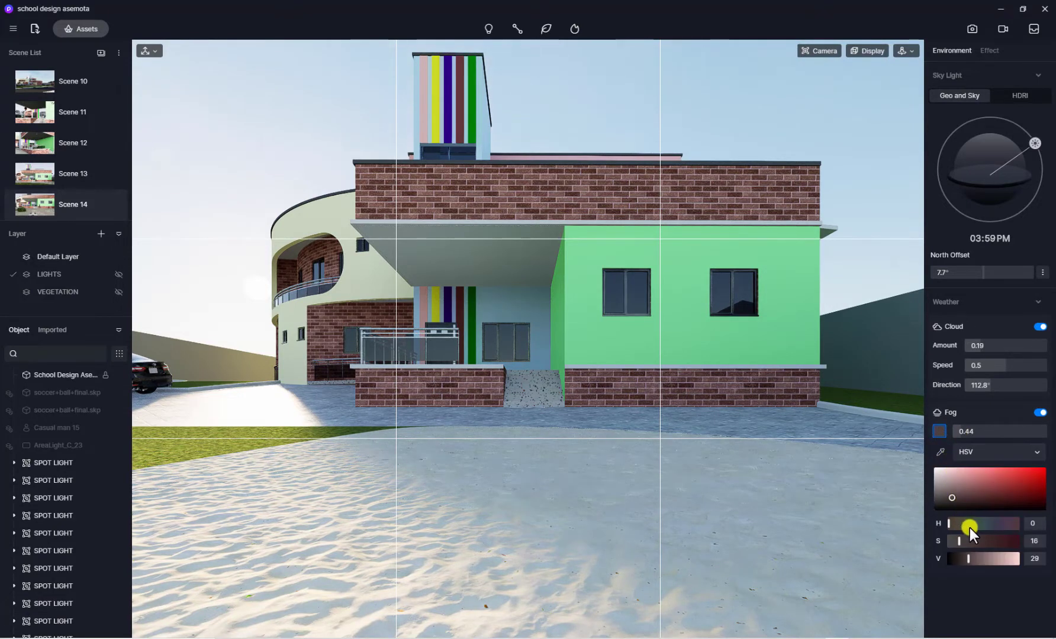
{"action": "left_click_drag", "start_coordinate": [969, 524], "coordinate": [987, 524]}
{"action": "left_click", "coordinate": [1013, 485]}
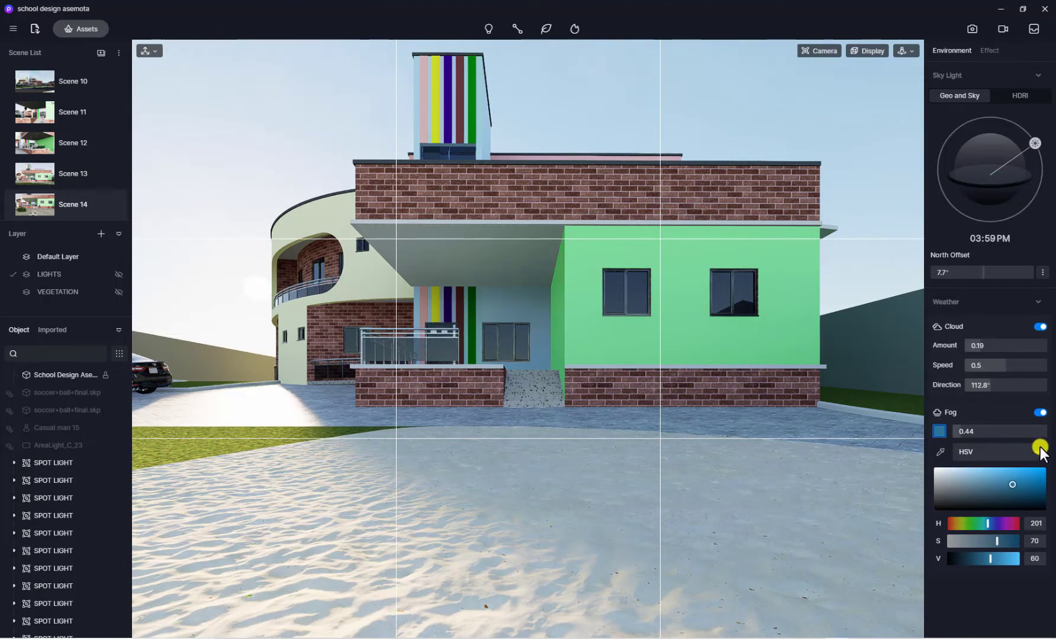
{"action": "left_click", "coordinate": [940, 411]}
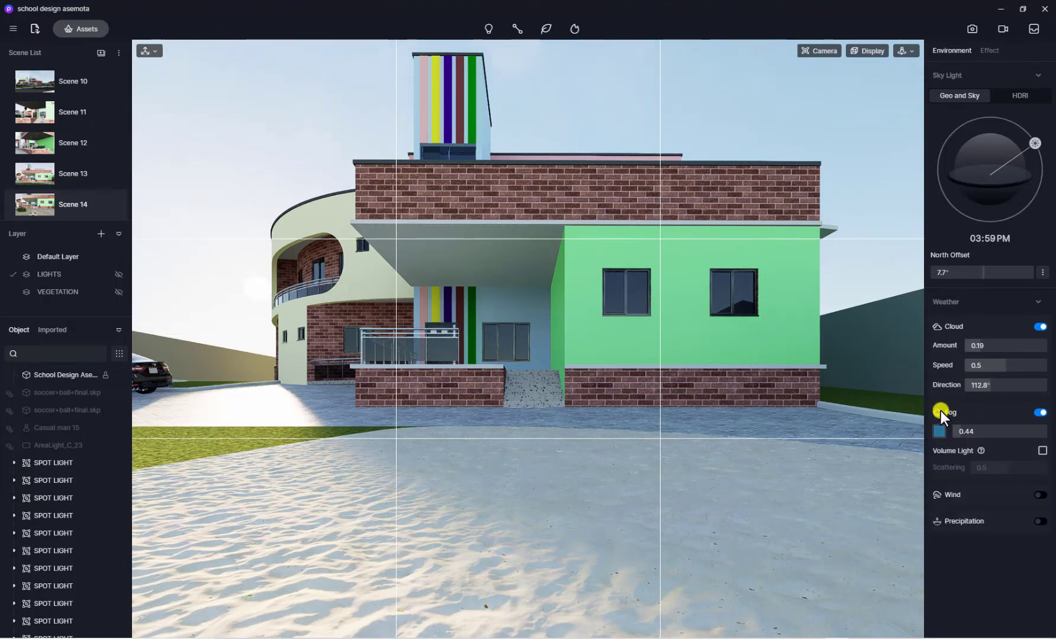
- Try precipitation slid toward snow, turn it back off, and update Scene 14
{"action": "left_click", "coordinate": [1041, 521]}
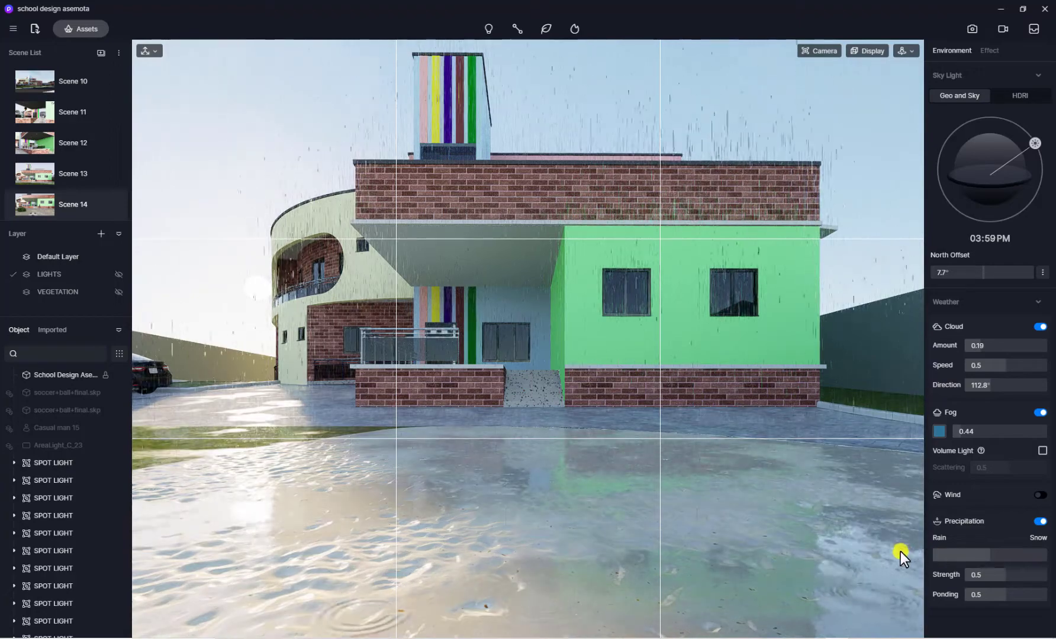
{"action": "mouse_move", "coordinate": [974, 551]}
{"action": "left_mouse_down"}
{"action": "mouse_move", "coordinate": [1046, 553]}
{"action": "mouse_move", "coordinate": [950, 549]}
{"action": "mouse_move", "coordinate": [1000, 551]}
{"action": "mouse_move", "coordinate": [974, 551]}
{"action": "mouse_move", "coordinate": [992, 552]}
{"action": "mouse_move", "coordinate": [956, 579]}
{"action": "mouse_move", "coordinate": [980, 582]}
{"action": "mouse_move", "coordinate": [967, 592]}
{"action": "left_mouse_up"}
{"action": "left_click", "coordinate": [1038, 523]}
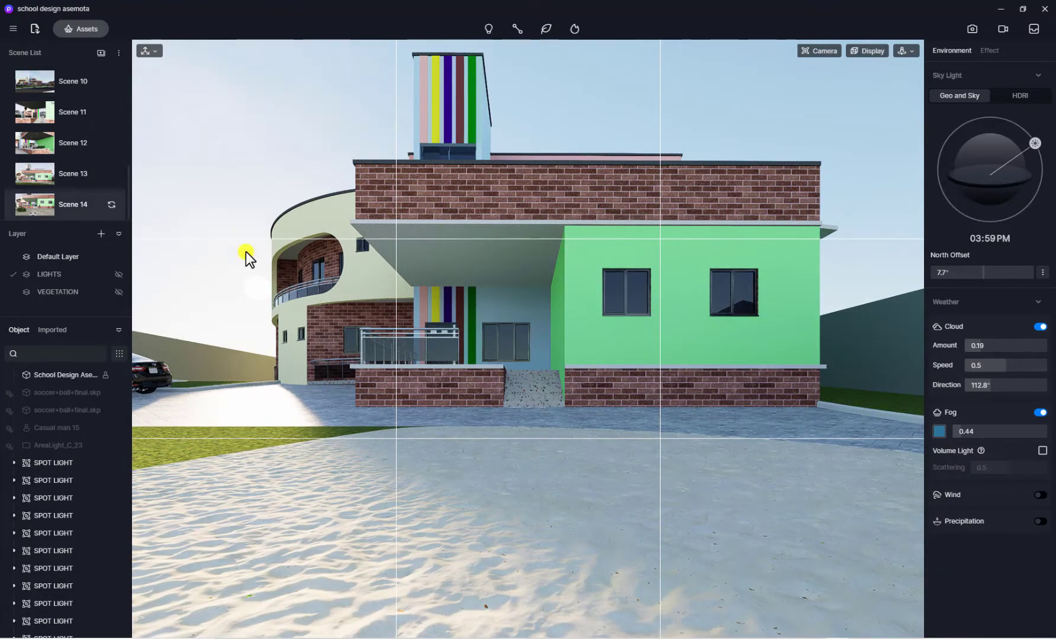
{"action": "left_click", "coordinate": [111, 205]}
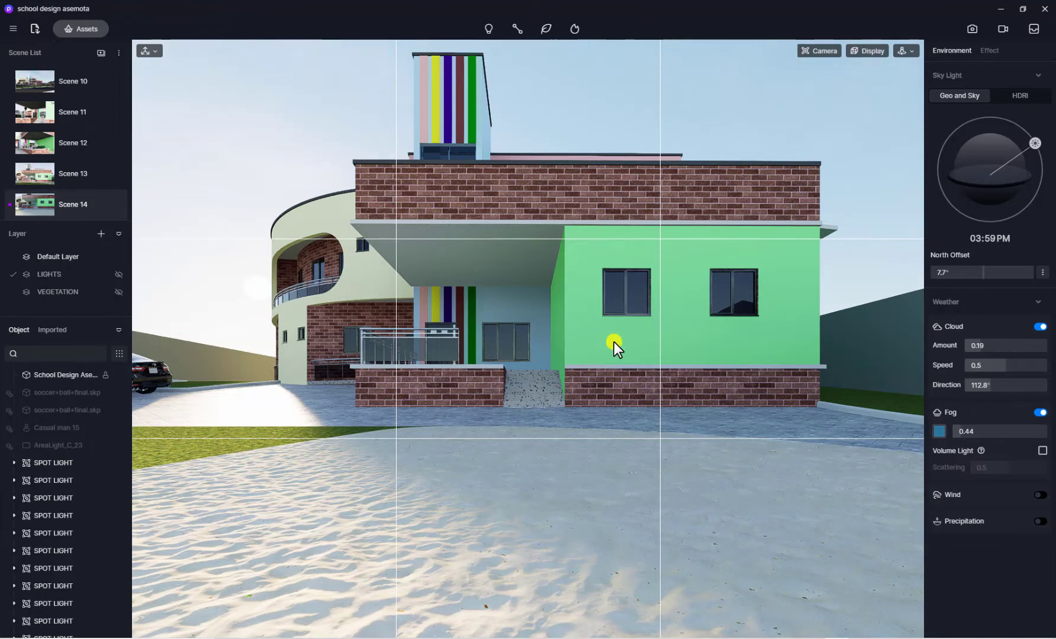
- Unhide the LIGHTS and VEGETATION layers, update Scene 14, and undo hiding the Default Layer
{"action": "left_click", "coordinate": [120, 273]}
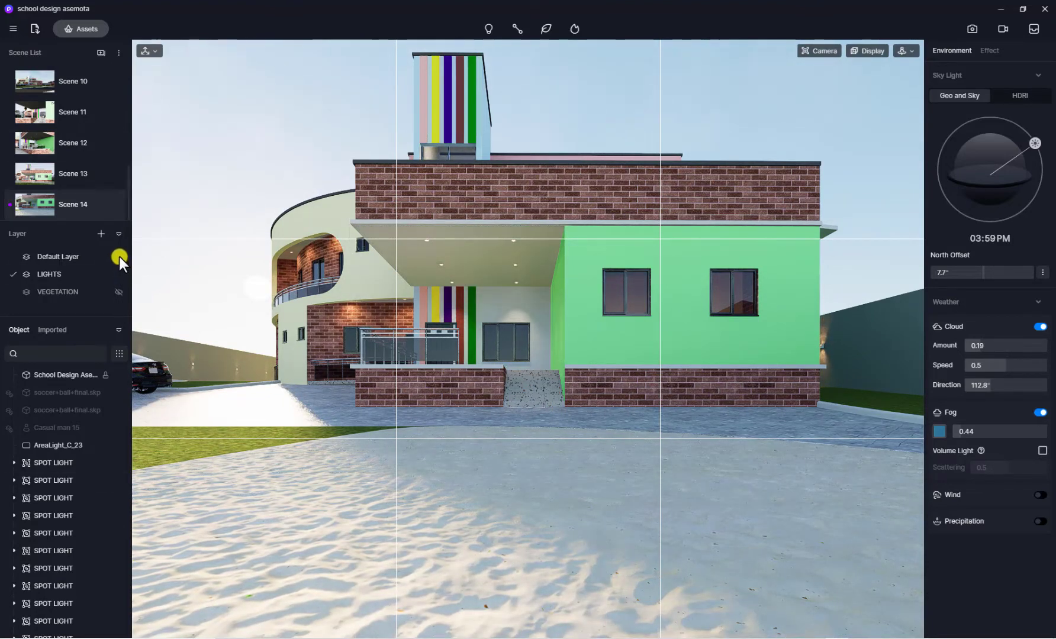
{"action": "left_click", "coordinate": [113, 204]}
{"action": "left_click", "coordinate": [115, 256]}
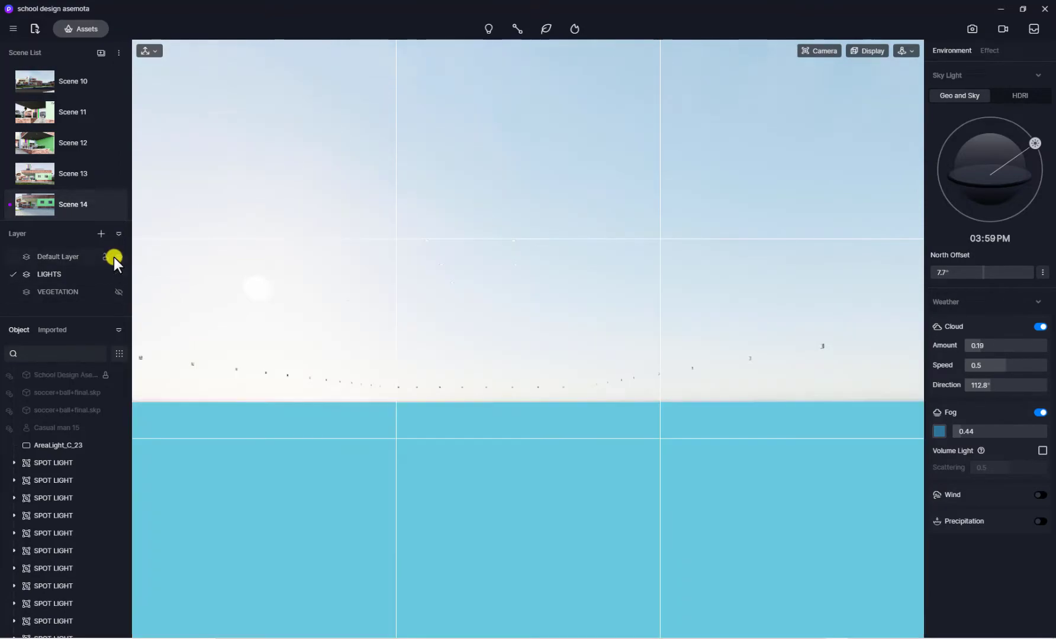
{"action": "key", "text": "ctrl+z"}
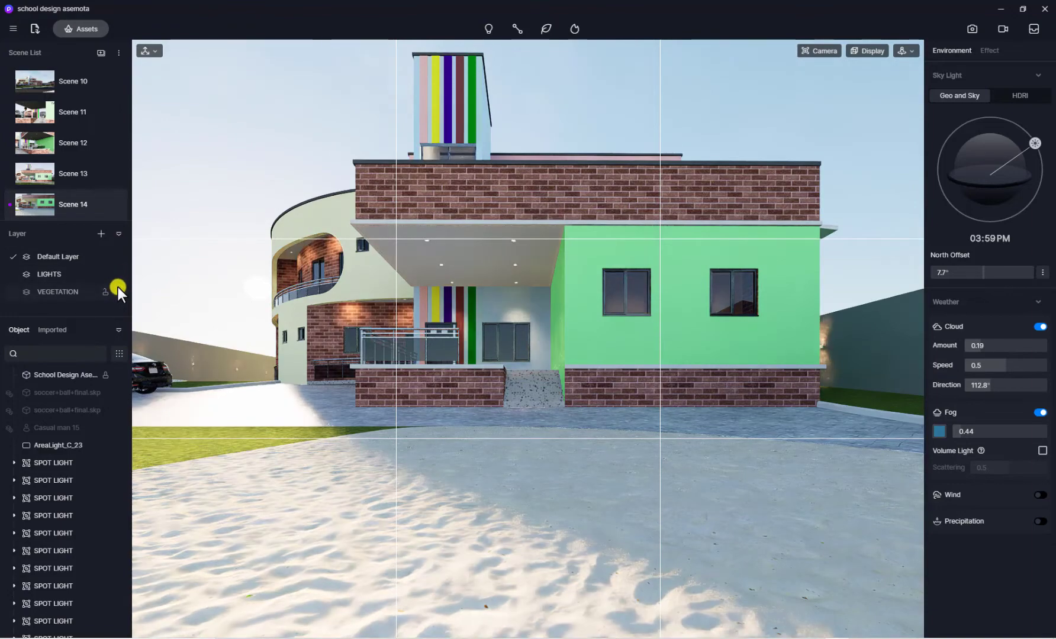
{"action": "left_click", "coordinate": [118, 292]}
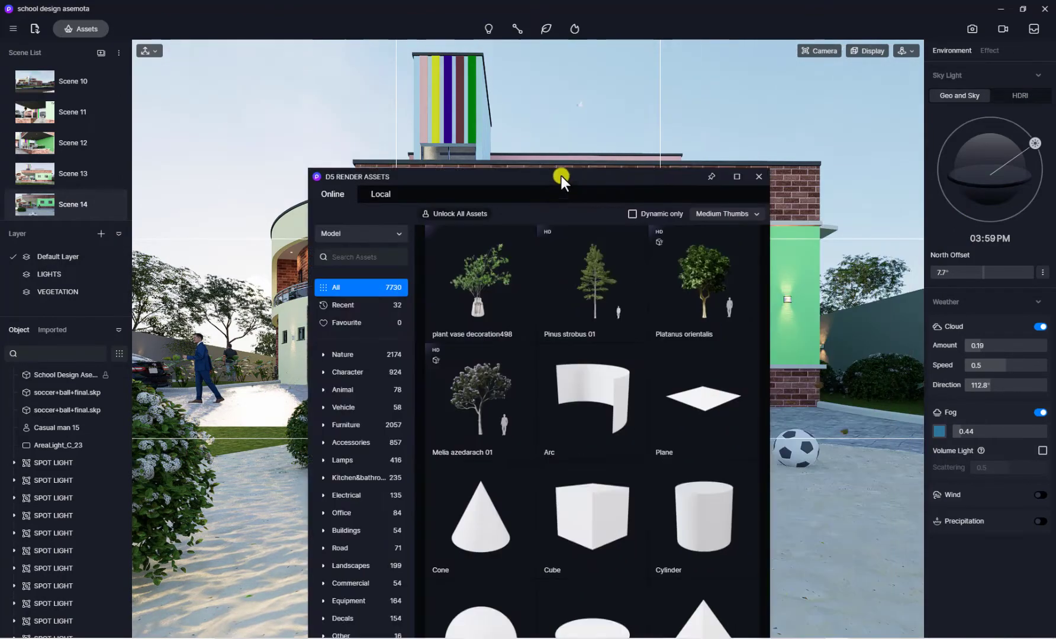
- Open the asset library and compare Local and Online assets, ending on Online
{"action": "left_click_drag", "start_coordinate": [559, 175], "coordinate": [560, 61]}
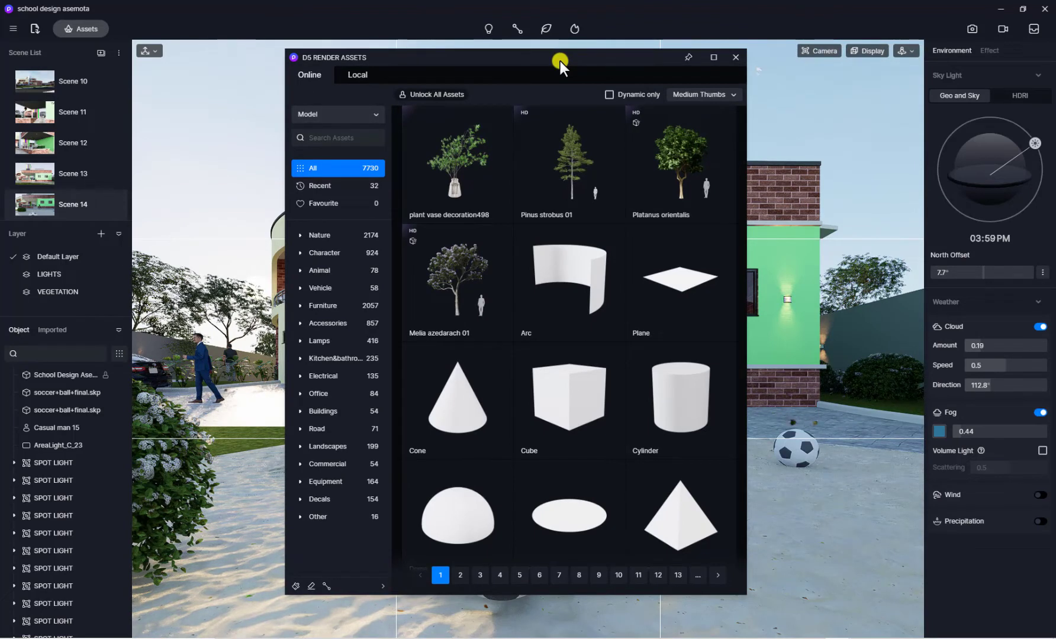
{"action": "left_click", "coordinate": [369, 73]}
{"action": "left_click", "coordinate": [322, 77]}
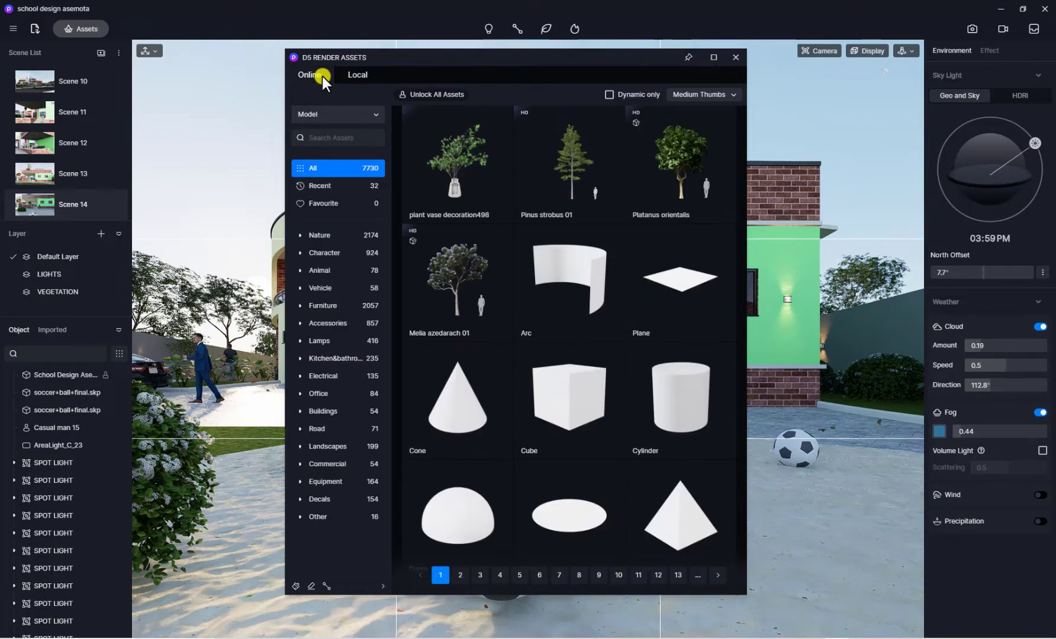
{"action": "left_click", "coordinate": [352, 72]}
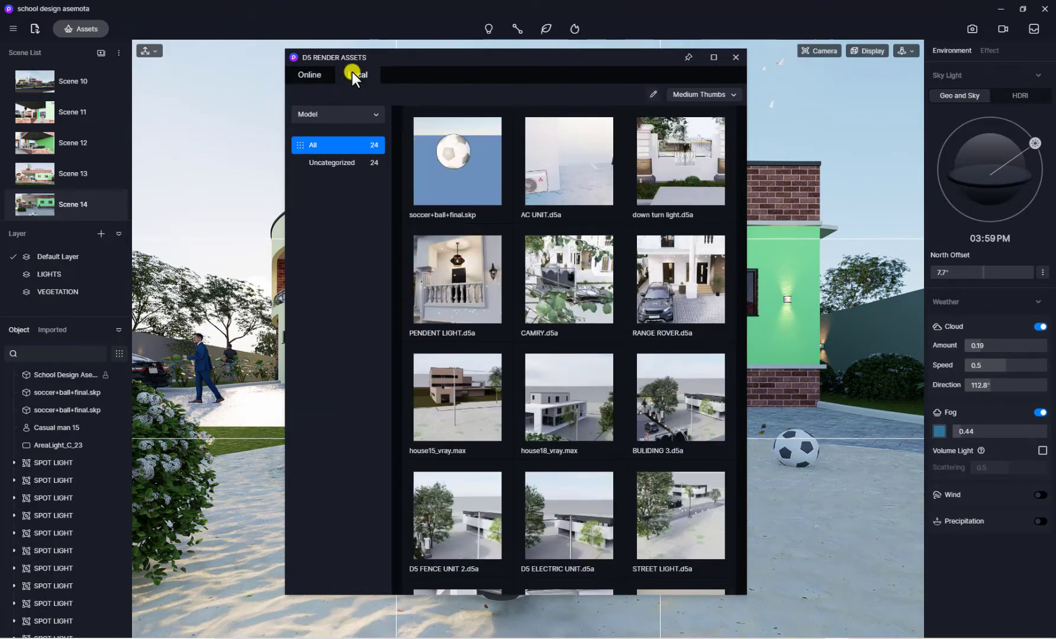
{"action": "left_click", "coordinate": [308, 79]}
- Switch the asset type to Material and move the library window aside
{"action": "left_click", "coordinate": [331, 118]}
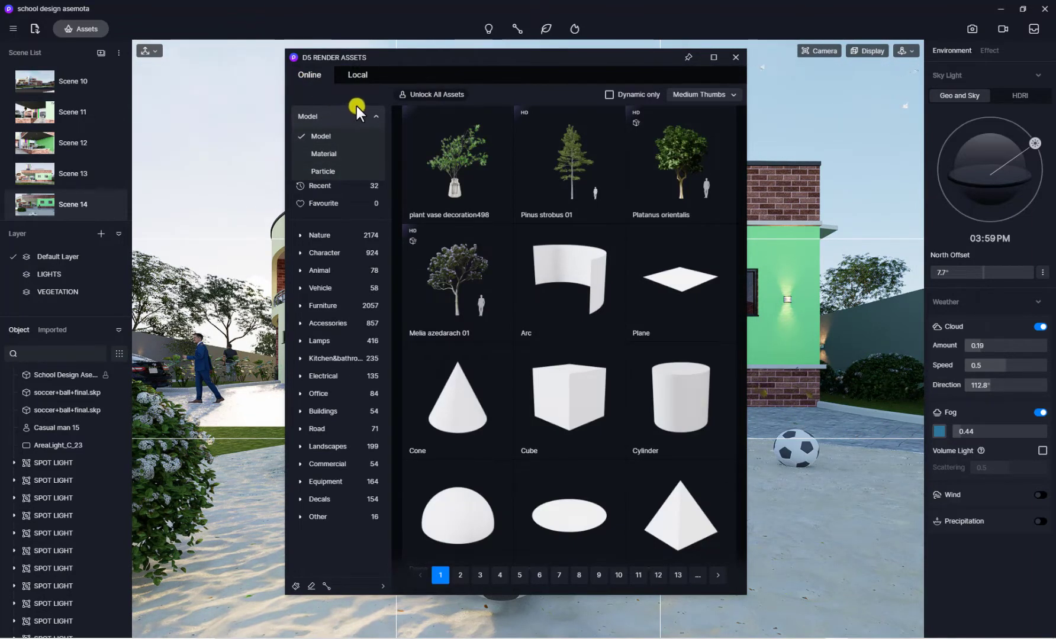
{"action": "left_click", "coordinate": [357, 107]}
{"action": "left_click", "coordinate": [337, 115]}
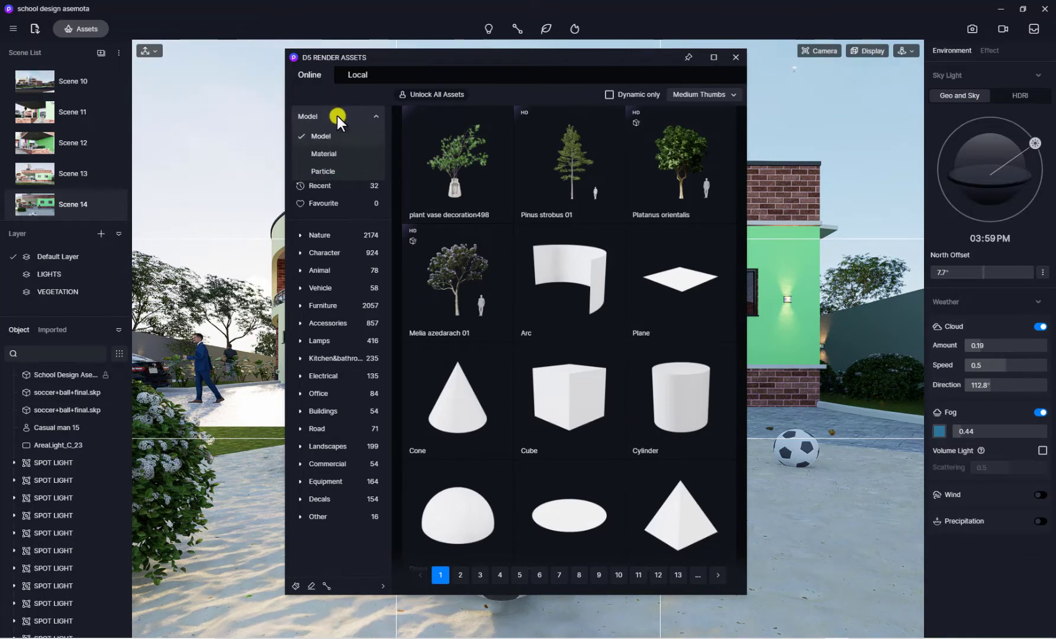
{"action": "left_click", "coordinate": [328, 149]}
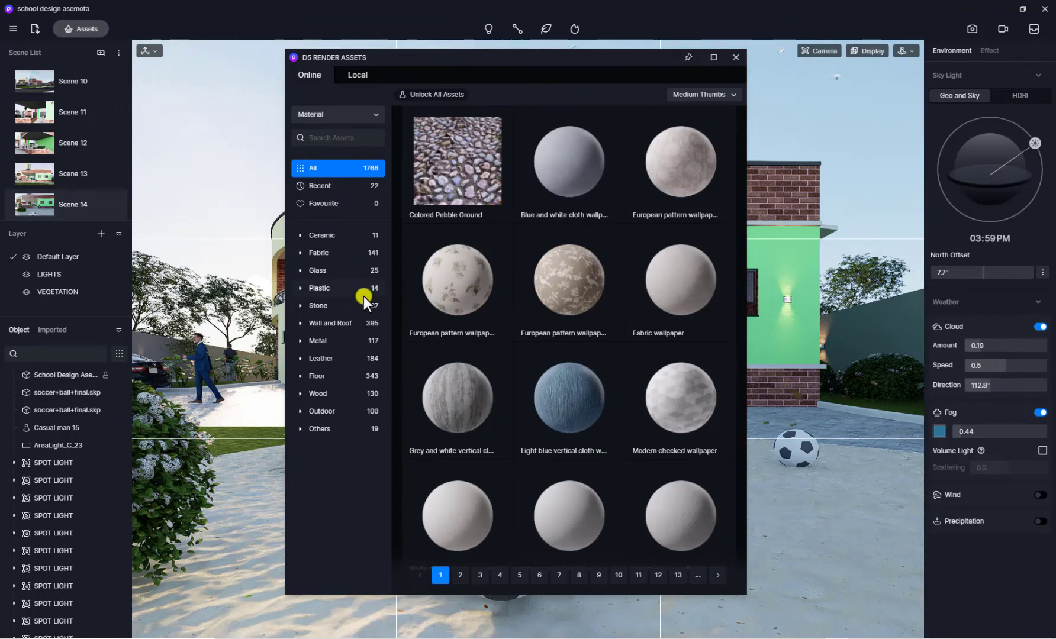
{"action": "left_click_drag", "start_coordinate": [738, 65], "coordinate": [440, 85]}
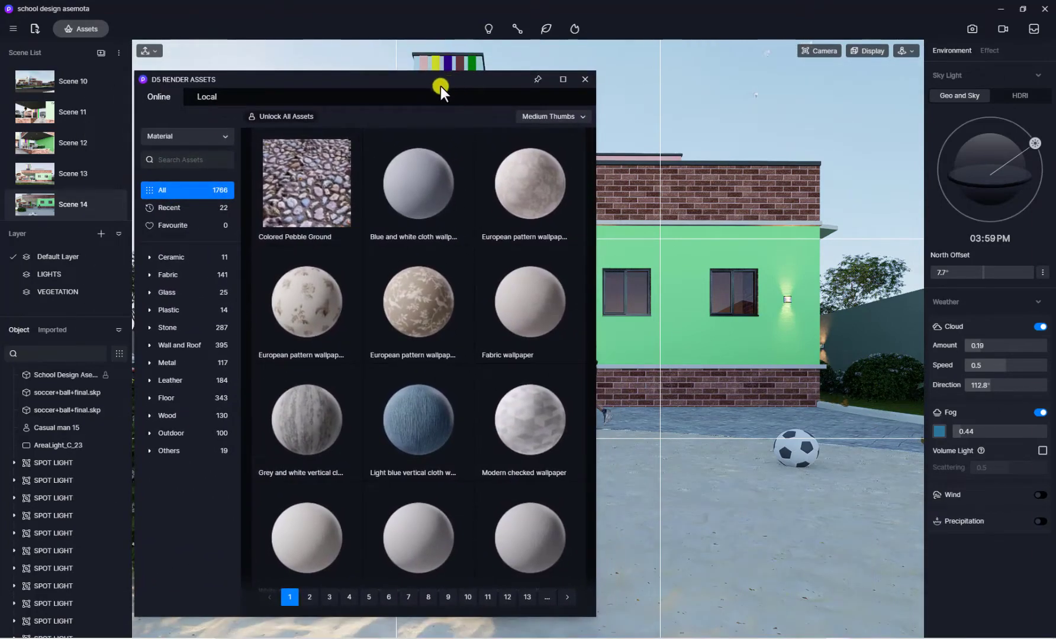
- Search the material library for CONCRETE and browse the results
{"action": "left_click", "coordinate": [182, 159]}
{"action": "type", "text": "CONC"}
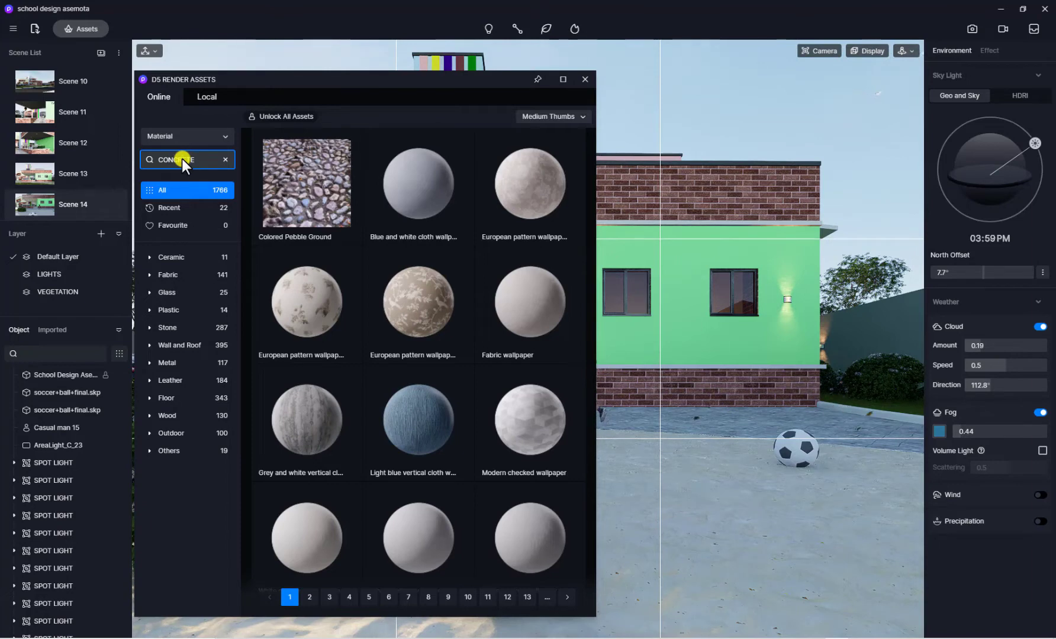
{"action": "type", "text": "RETE"}
{"action": "key", "text": "Return"}
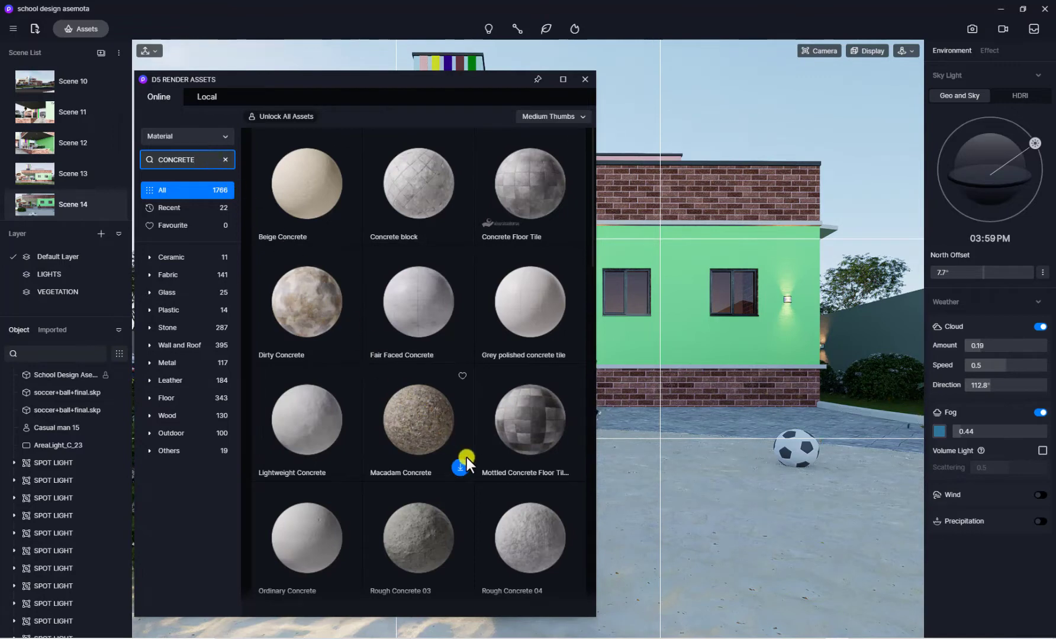
{"action": "scroll", "coordinate": [466, 458], "scroll_direction": "down", "scroll_amount": 2}
{"action": "scroll", "coordinate": [466, 458], "scroll_direction": "down", "scroll_amount": 4}
{"action": "scroll", "coordinate": [466, 458], "scroll_direction": "up", "scroll_amount": 6}
- Try Concrete Floor Tile on the ground, then apply Concrete block to the pavement instead
{"action": "left_click", "coordinate": [534, 202]}
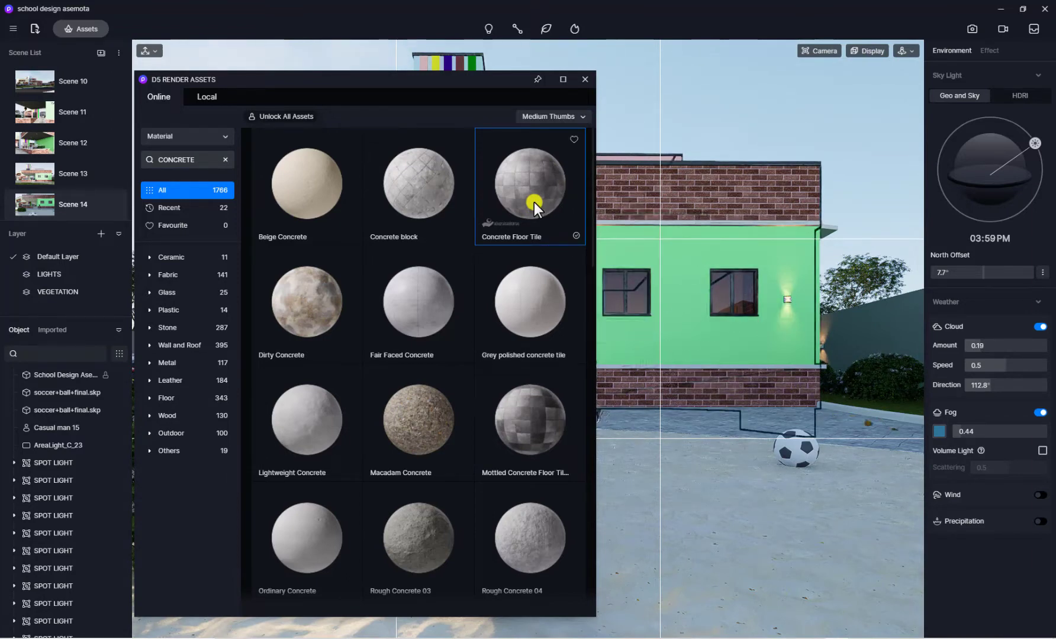
{"action": "left_click_drag", "start_coordinate": [689, 400], "coordinate": [782, 431]}
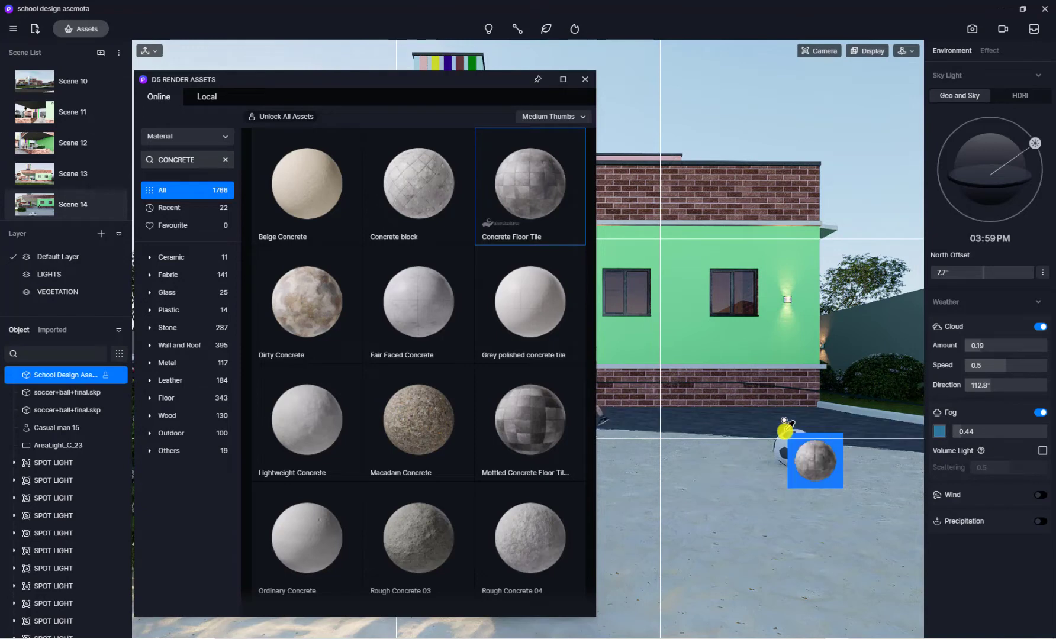
{"action": "left_click", "coordinate": [813, 455]}
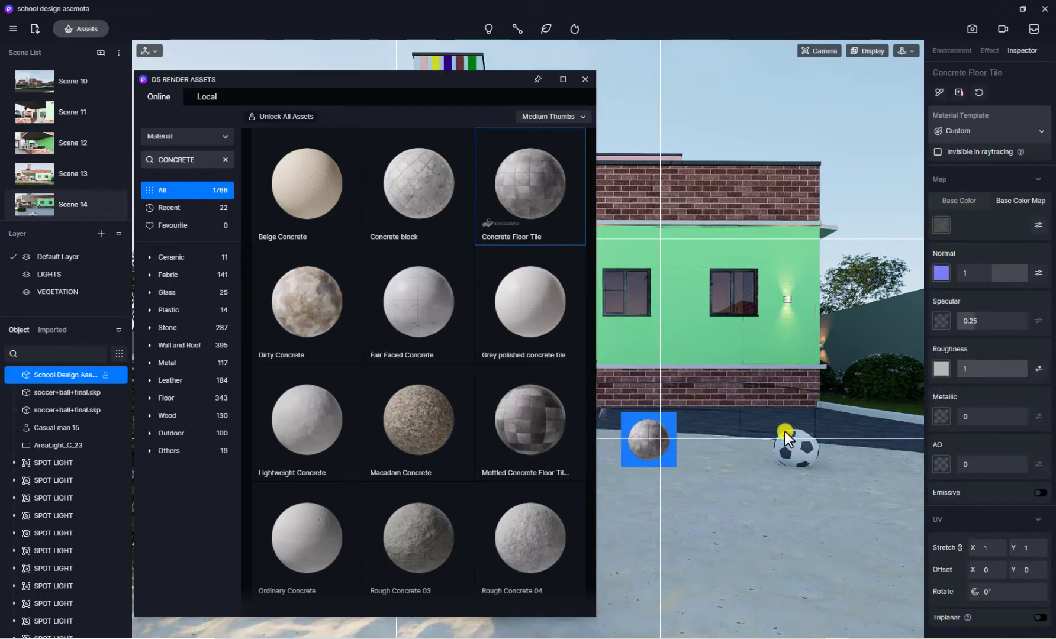
{"action": "left_click", "coordinate": [686, 370]}
{"action": "left_click", "coordinate": [422, 204]}
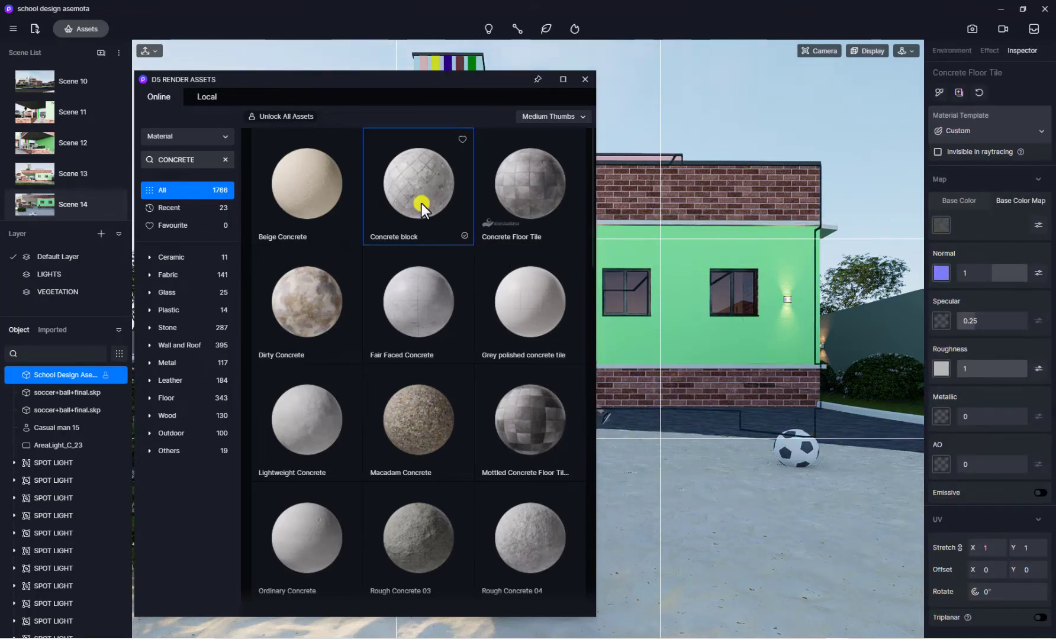
{"action": "left_click", "coordinate": [703, 420]}
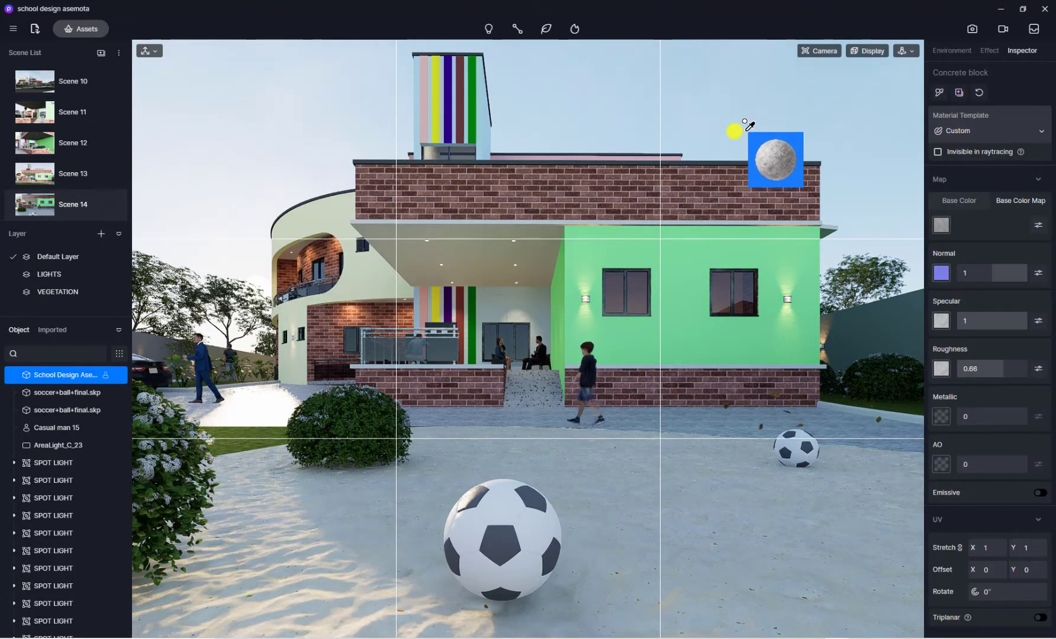
- Deselect the model, bring the camera closer to the school front, and show the Image render settings
{"action": "left_click", "coordinate": [744, 116]}
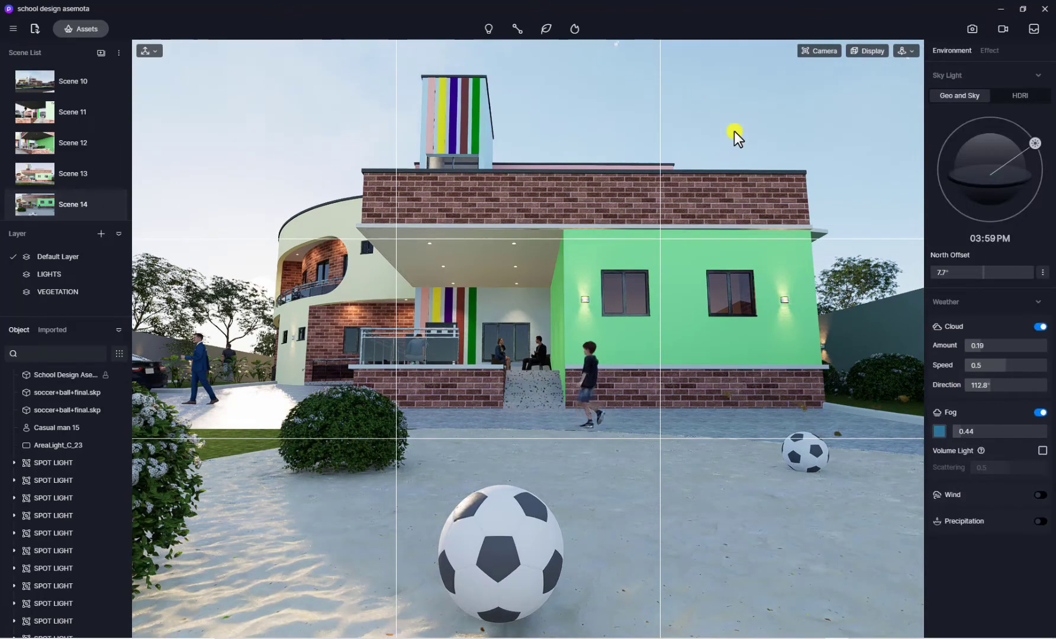
{"action": "right_click_drag", "start_coordinate": [734, 131], "coordinate": [751, 144]}
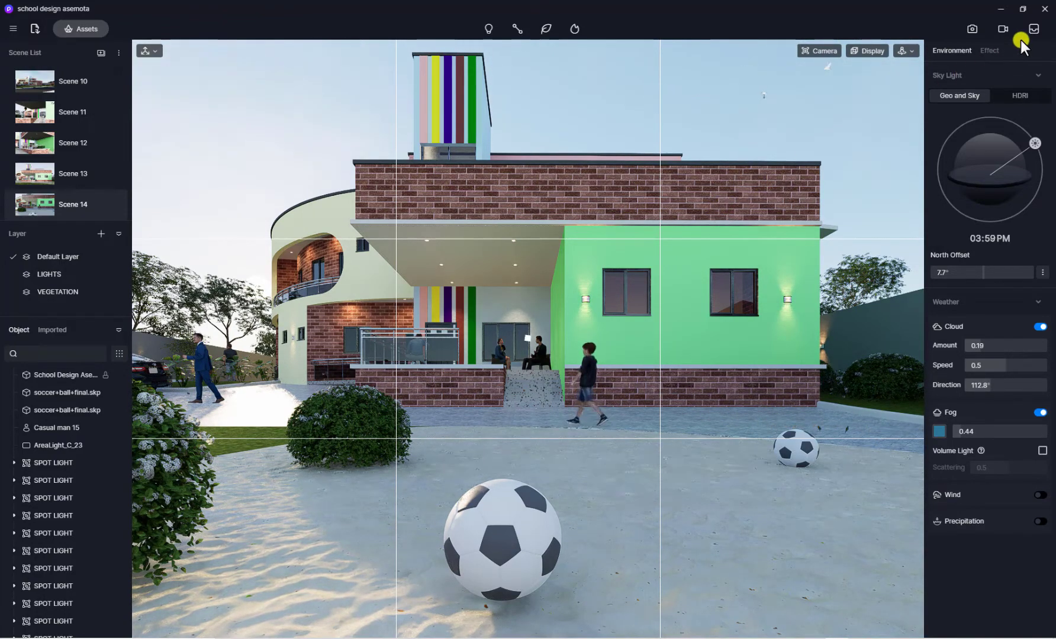
{"action": "left_click", "coordinate": [971, 30]}
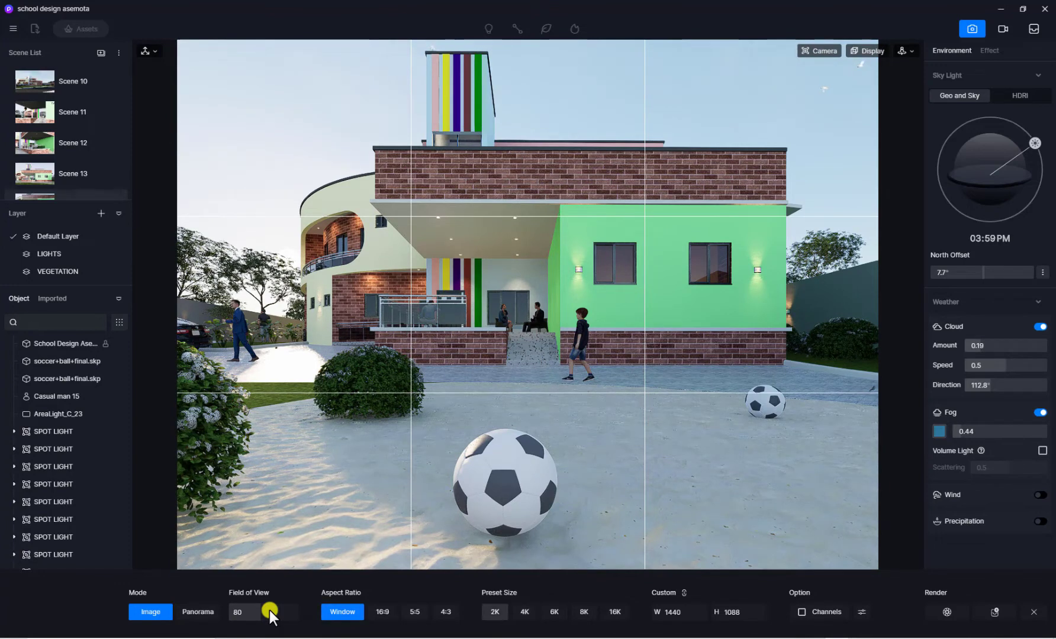
- Try the 2K preset, a 1780 output height, and a square aspect ratio
{"action": "left_click", "coordinate": [499, 610]}
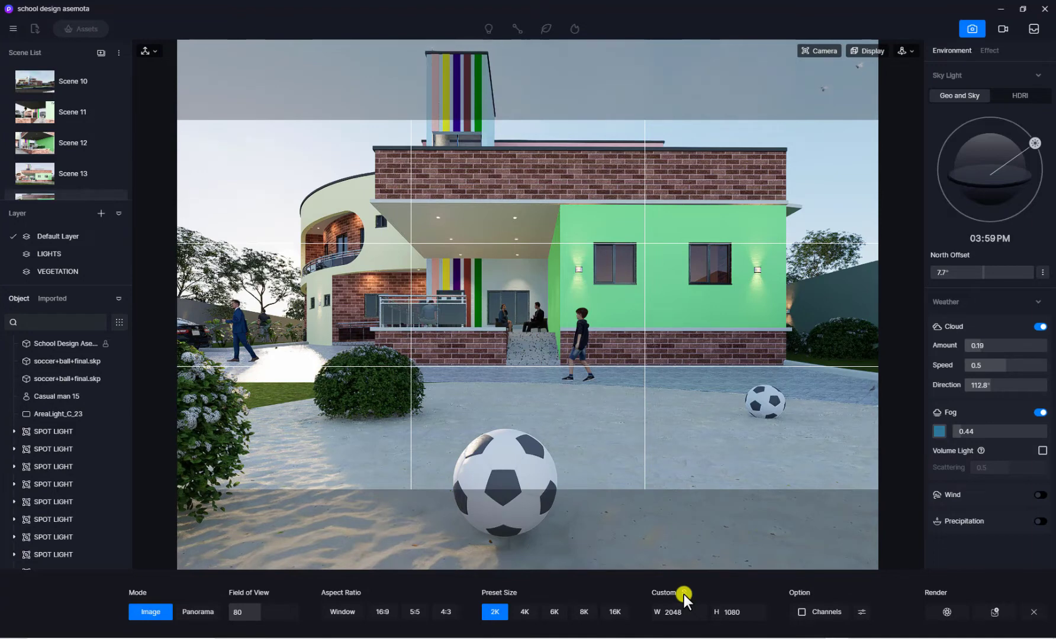
{"action": "left_click_drag", "start_coordinate": [736, 607], "coordinate": [736, 606]}
{"action": "left_click", "coordinate": [736, 607]}
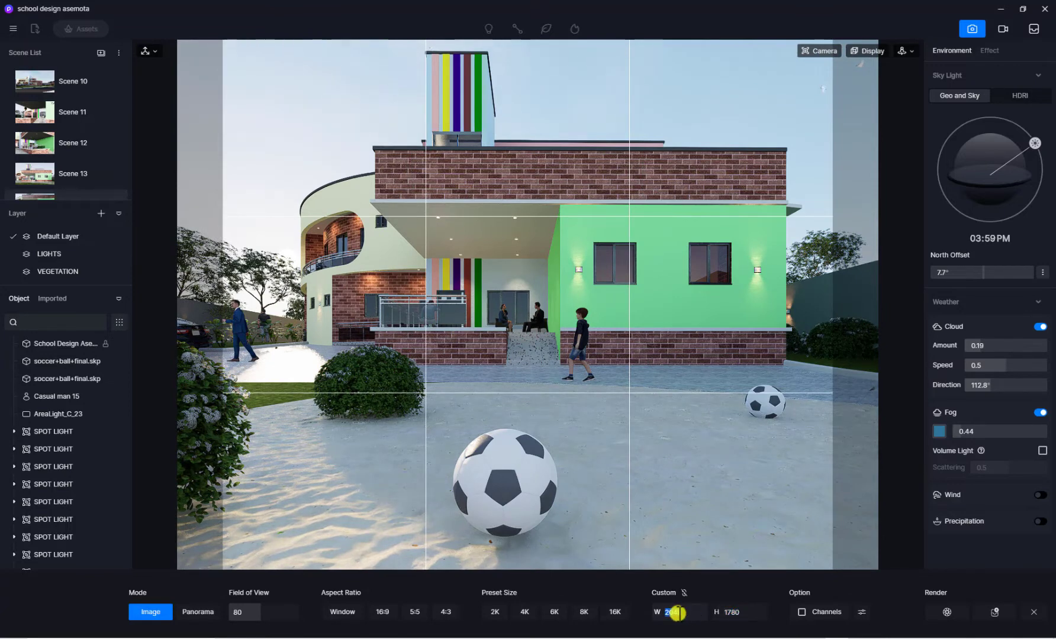
{"action": "left_click", "coordinate": [673, 611]}
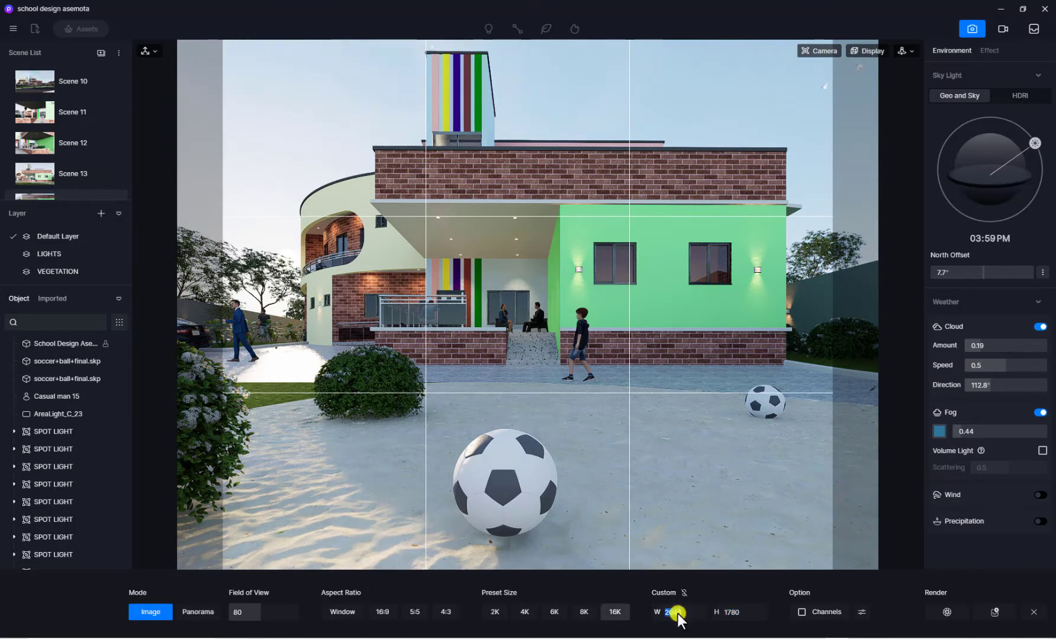
{"action": "left_click", "coordinate": [415, 613]}
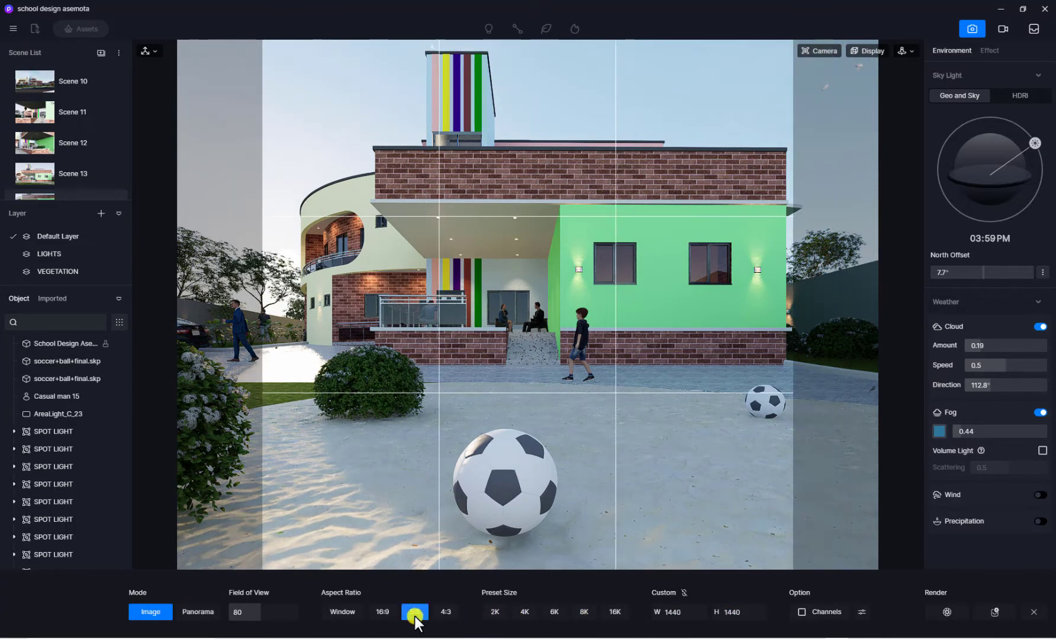
- Enter a 2000×2000 custom size, then raise the width through 2400 to 2600
{"action": "left_click", "coordinate": [683, 618]}
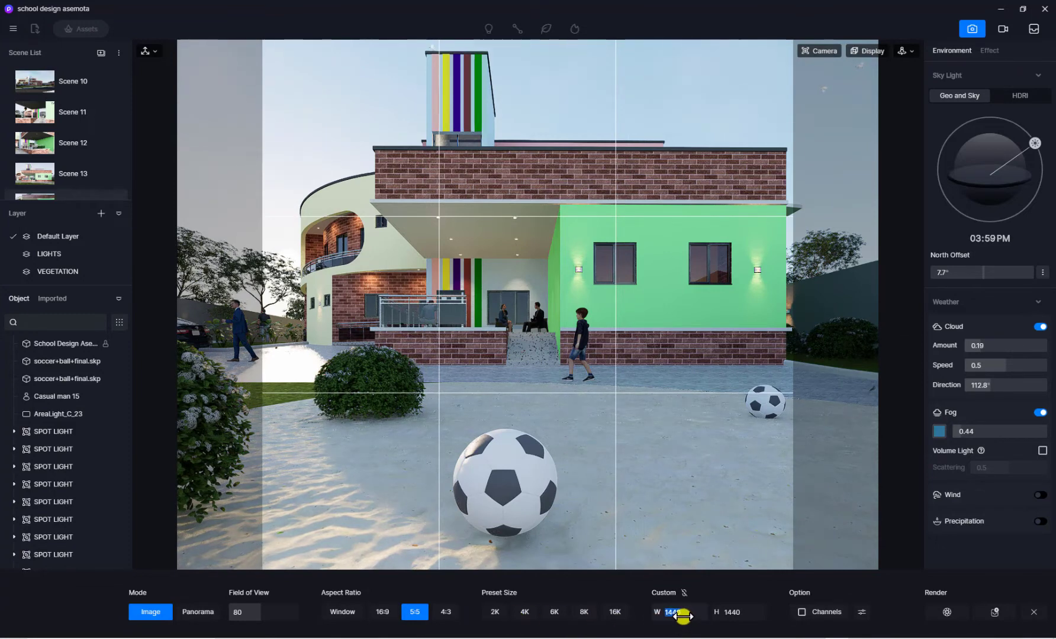
{"action": "type", "text": "2000"}
{"action": "key", "text": "Return"}
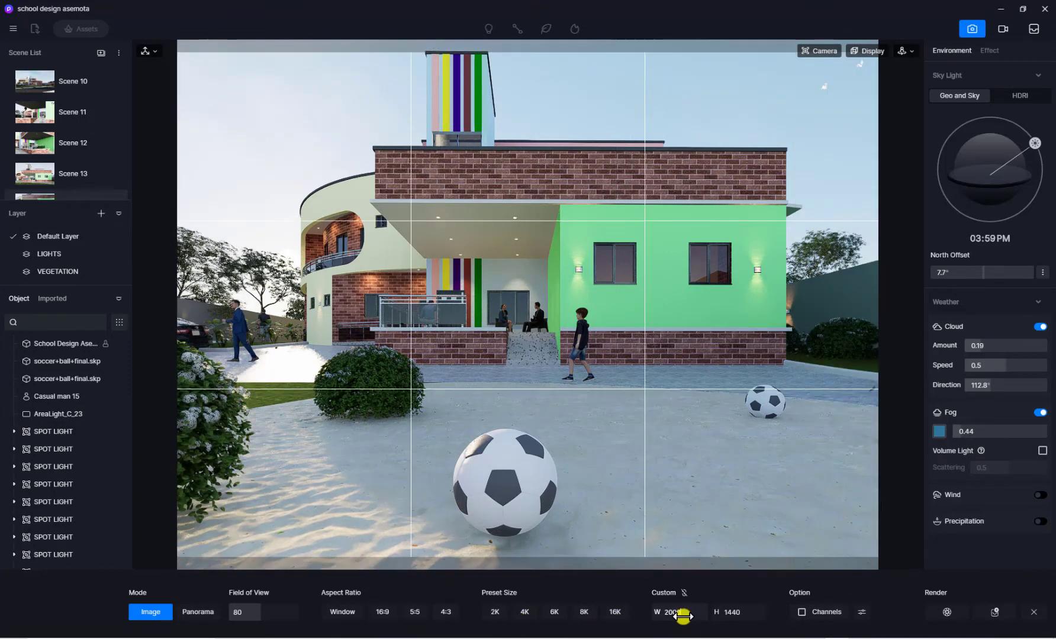
{"action": "left_click", "coordinate": [736, 616]}
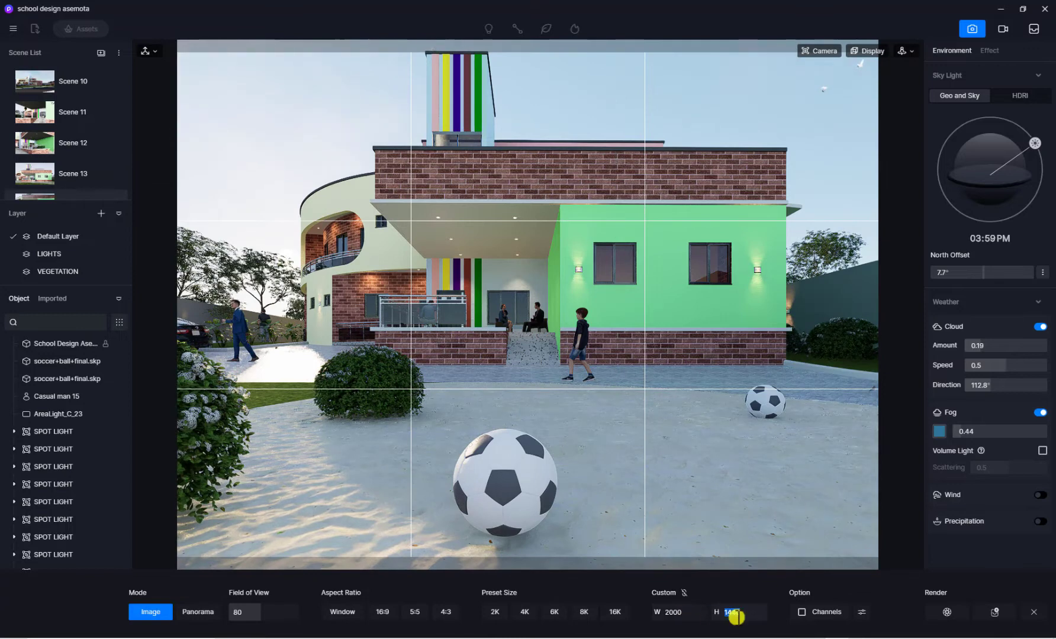
{"action": "type", "text": "2000"}
{"action": "key", "text": "Return"}
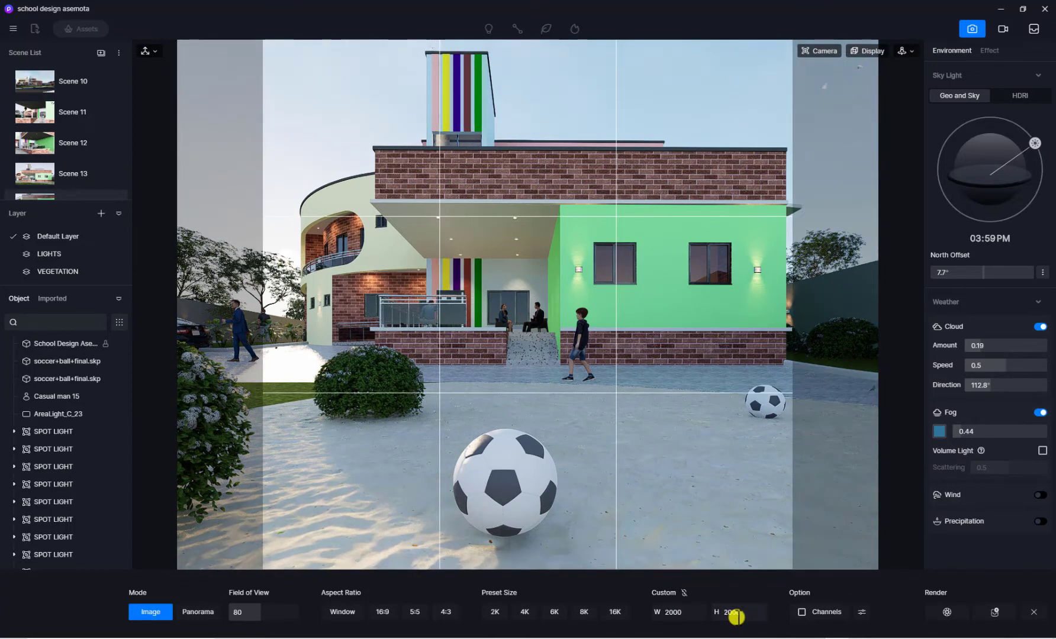
{"action": "left_click", "coordinate": [687, 613]}
{"action": "type", "text": "2400"}
{"action": "key", "text": "Return"}
{"action": "left_click_drag", "start_coordinate": [691, 613], "coordinate": [691, 613]}
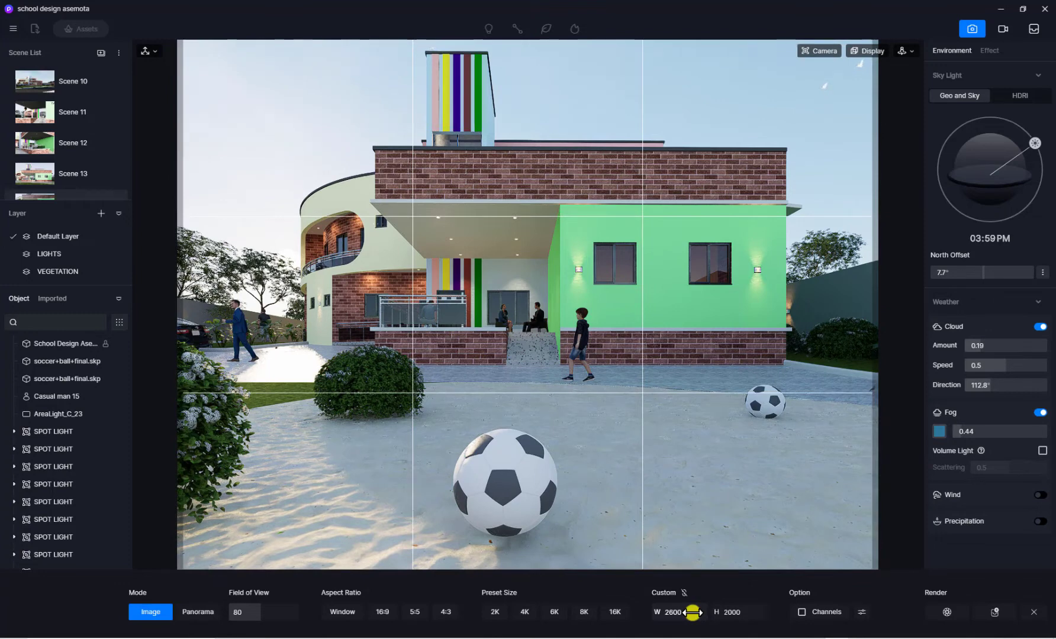
{"action": "key", "text": "Tab"}
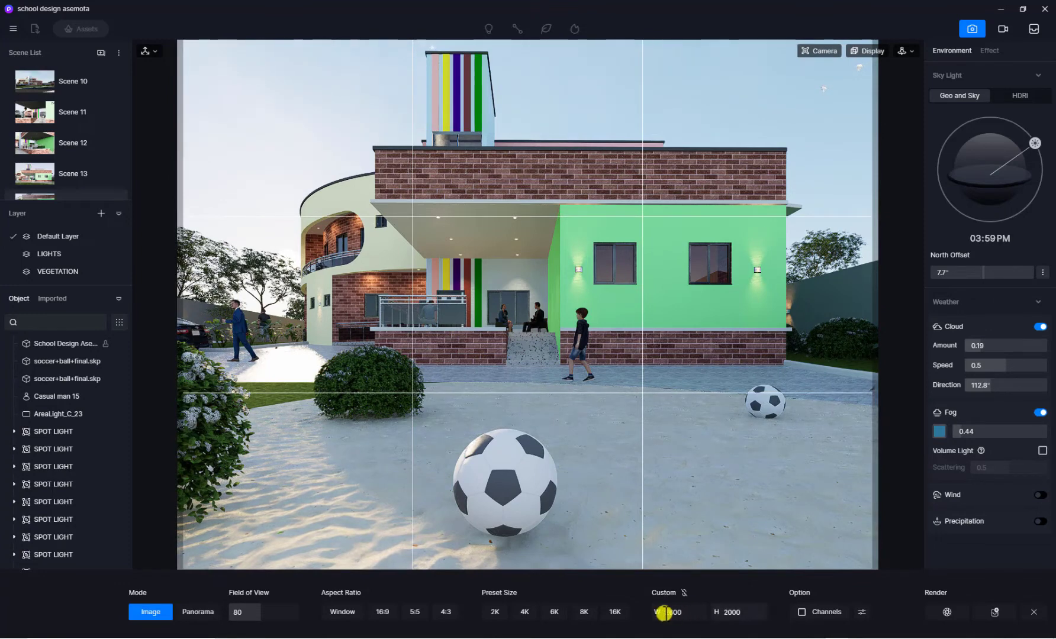
{"action": "left_click", "coordinate": [430, 616]}
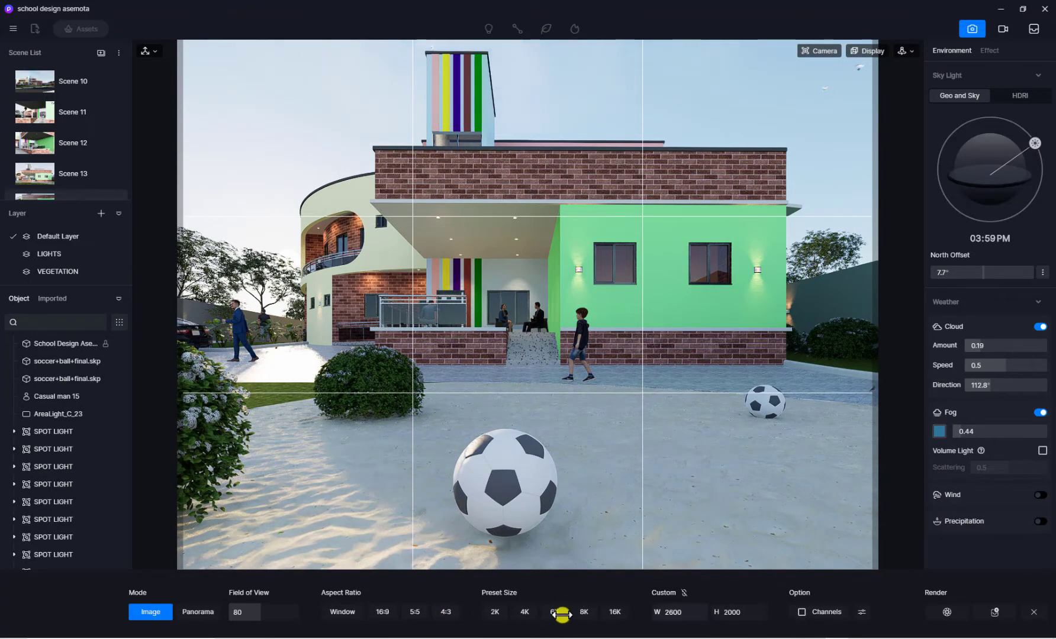
- Open the render Channels list and close it again without changes
{"action": "left_click", "coordinate": [859, 613]}
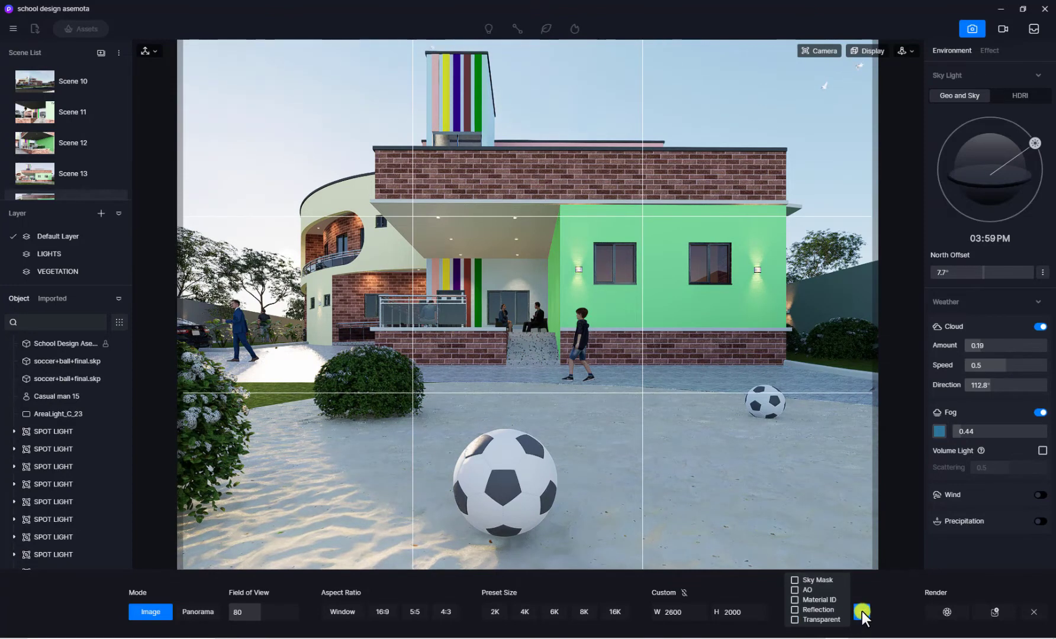
{"action": "left_click", "coordinate": [863, 611]}
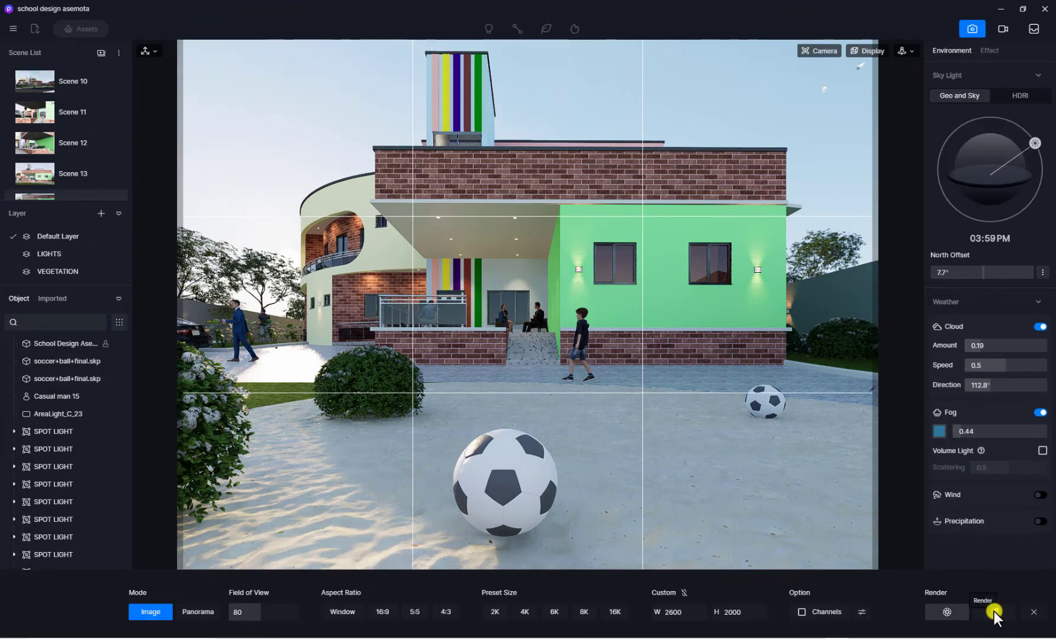
- Render the image, saving it to the Desktop as 'Primary School'
{"action": "left_click", "coordinate": [950, 617]}
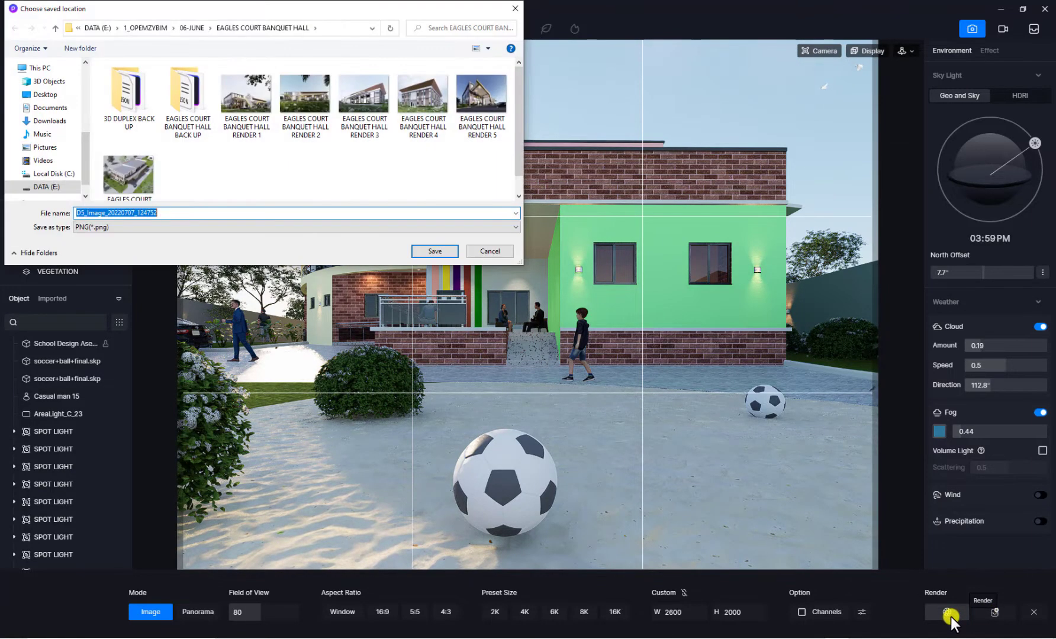
{"action": "left_click_drag", "start_coordinate": [365, 12], "coordinate": [693, 104]}
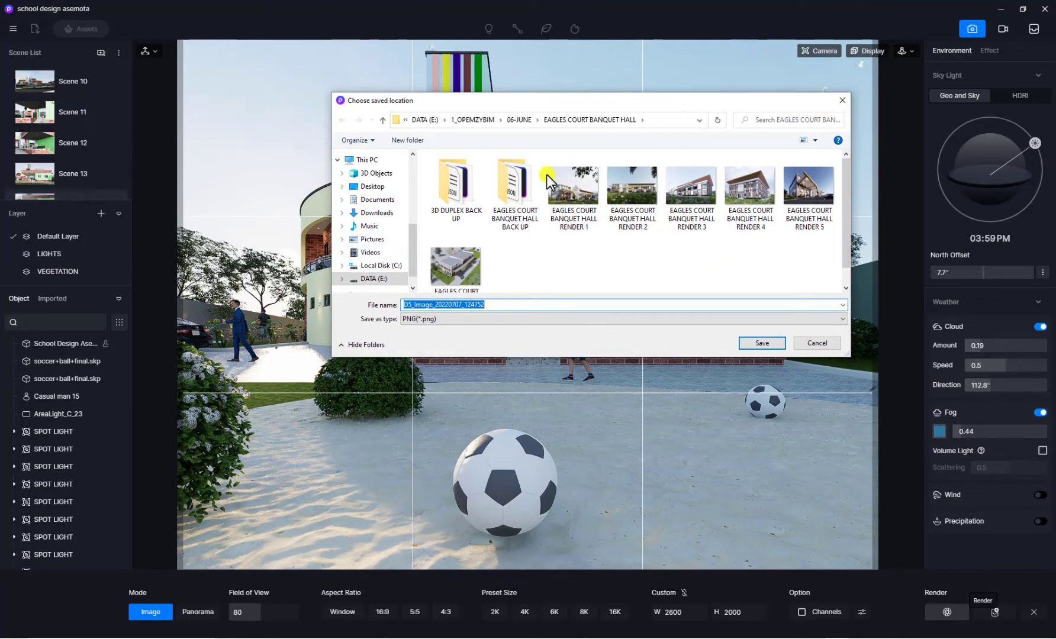
{"action": "scroll", "coordinate": [411, 259], "scroll_direction": "down", "scroll_amount": 1}
{"action": "left_click", "coordinate": [374, 170]}
{"action": "double_click", "coordinate": [506, 304]}
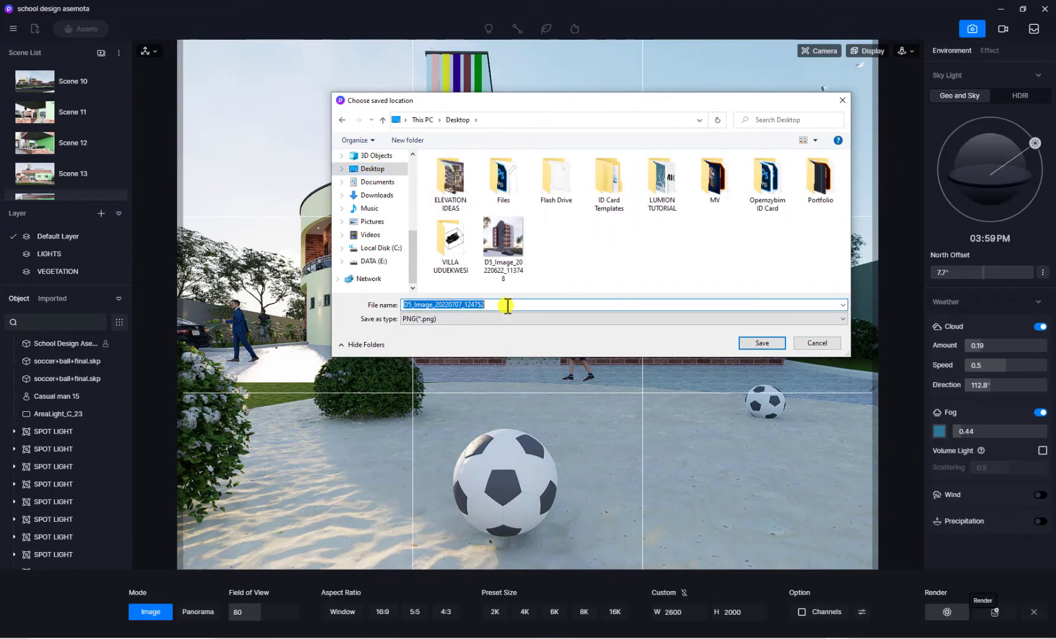
{"action": "type", "text": "Primary School"}
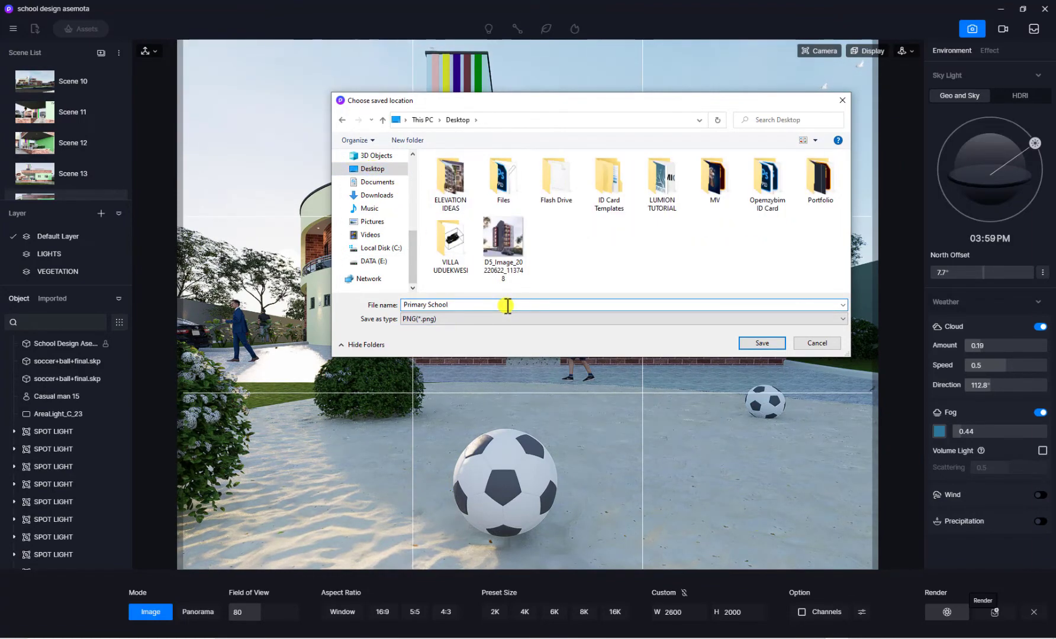
{"action": "left_click", "coordinate": [773, 345]}
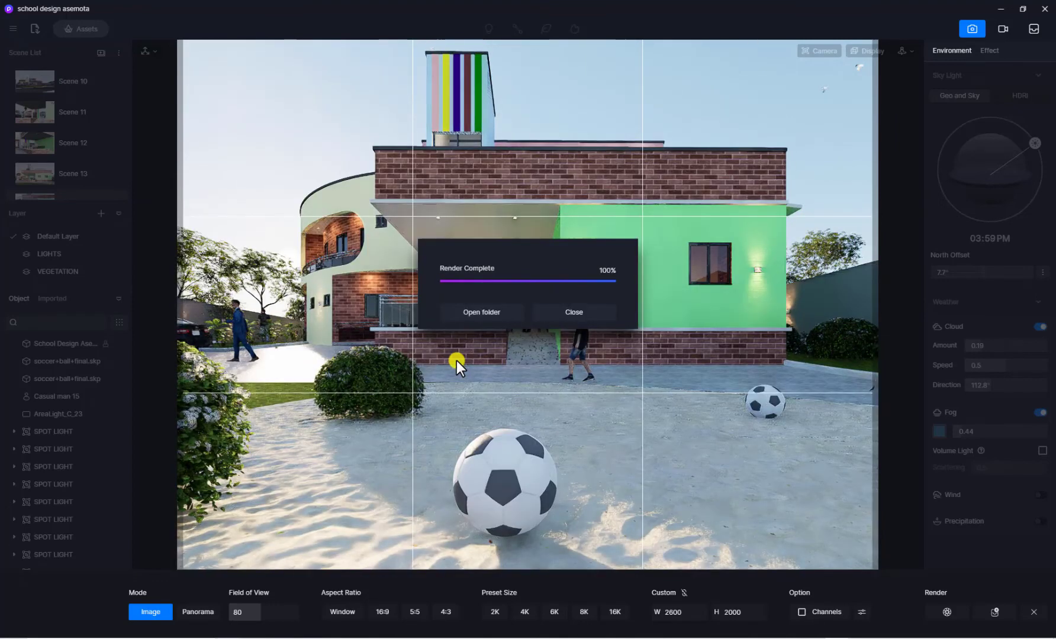
- Once the render reaches 100%, open the folder containing the saved image
{"action": "left_click", "coordinate": [505, 312]}
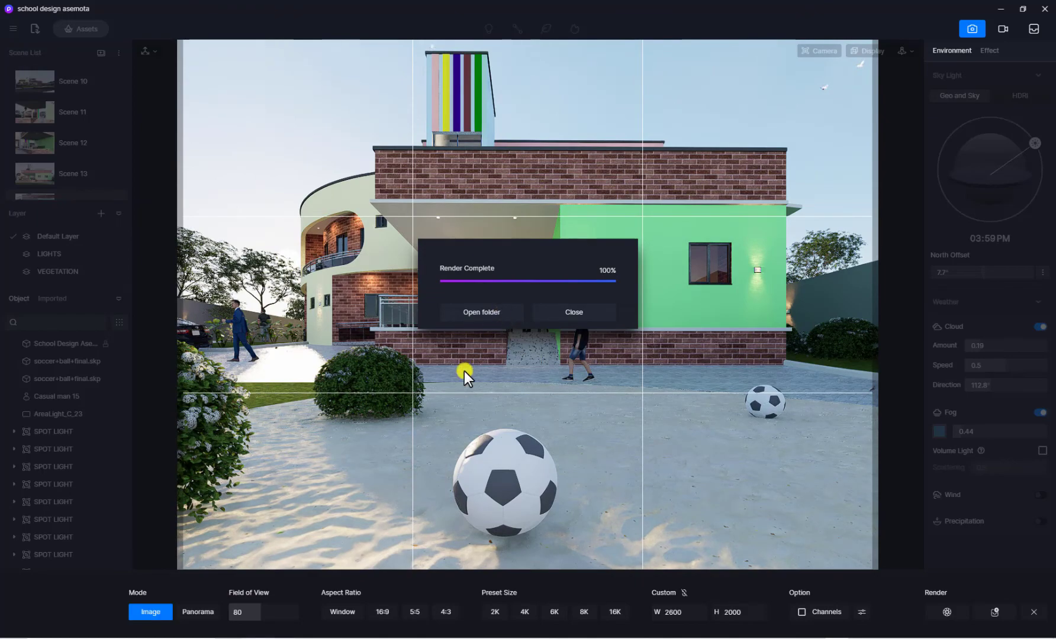
- View Primary School.png from the Desktop folder in the image viewer and zoom in
{"action": "mouse_move", "coordinate": [337, 629]}
{"action": "left_click", "coordinate": [413, 595]}
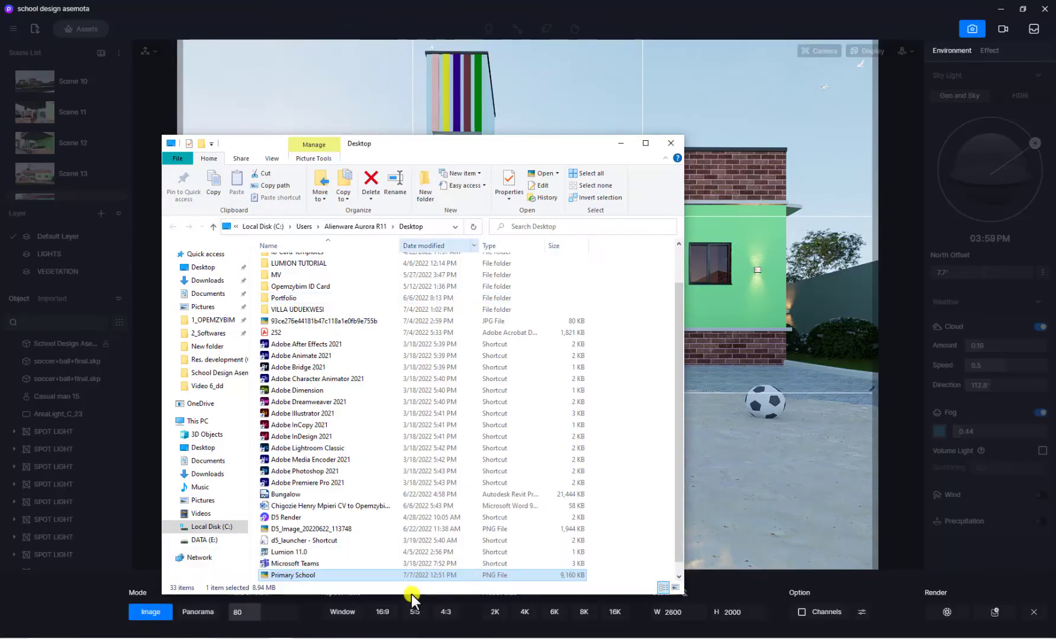
{"action": "double_click", "coordinate": [309, 577]}
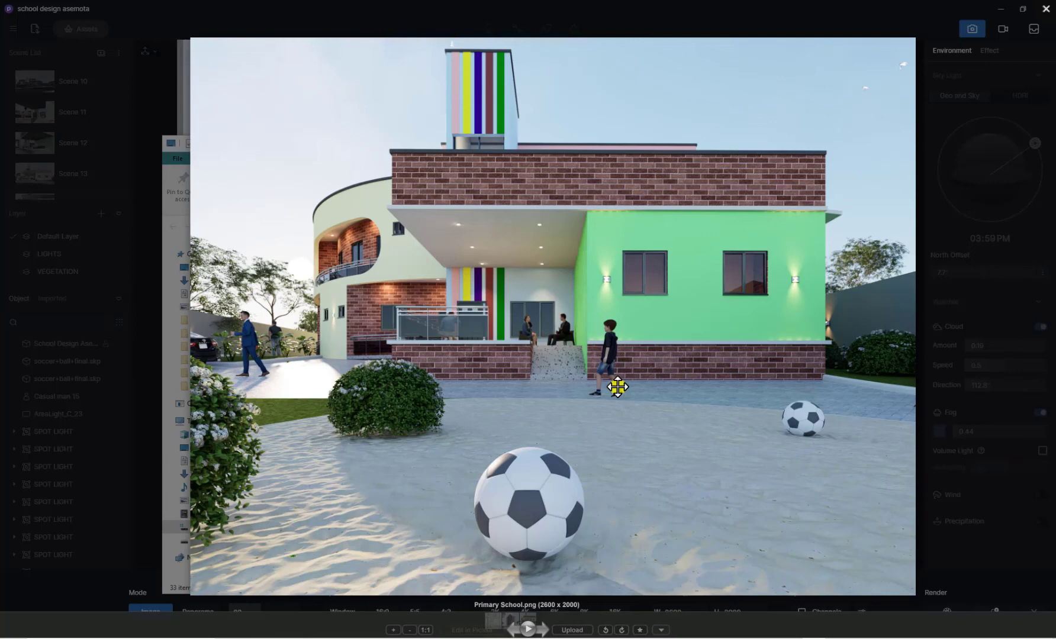
{"action": "key", "text": "Right"}
{"action": "key", "text": "Left"}
{"action": "scroll", "coordinate": [676, 372], "scroll_direction": "up", "scroll_amount": 1}
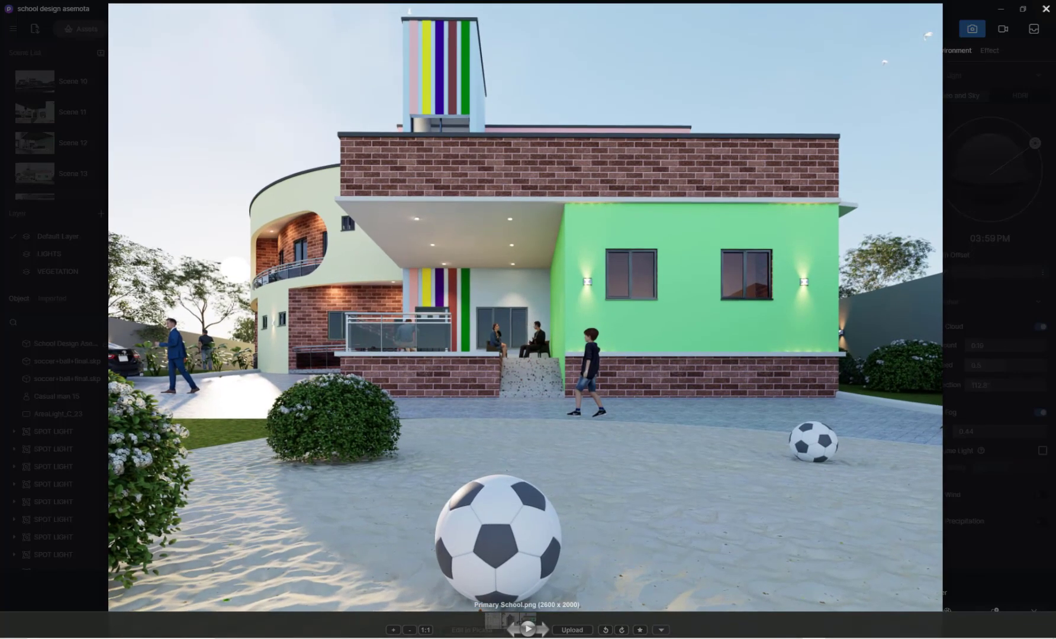